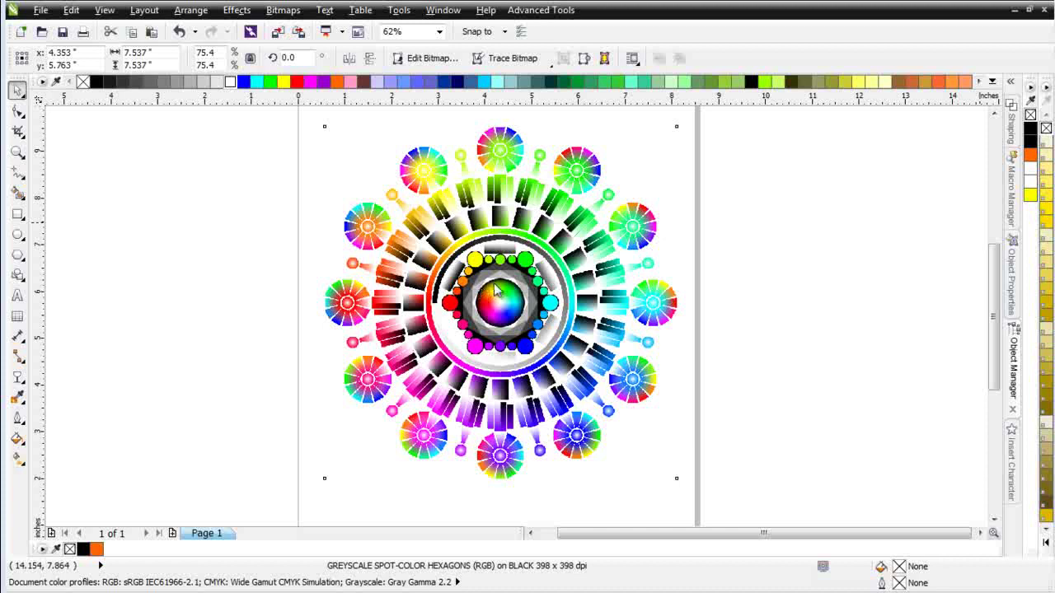
# - Select the mandala and launch Simple Seps Raster 1 on its Generate Separation tab
pyautogui.click(494, 288)
pyautogui.click(544, 10)
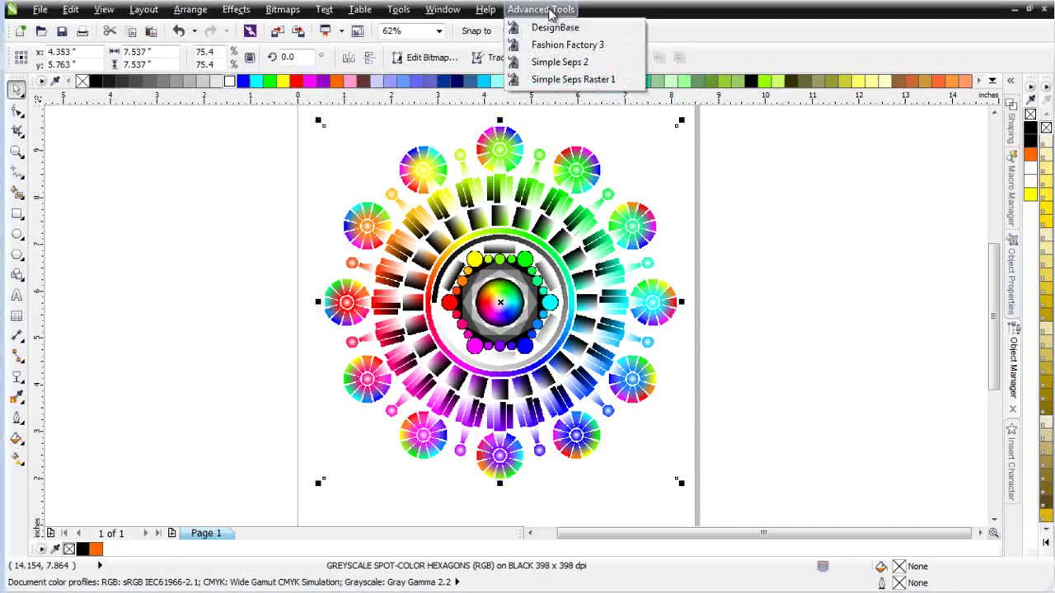
pyautogui.click(557, 79)
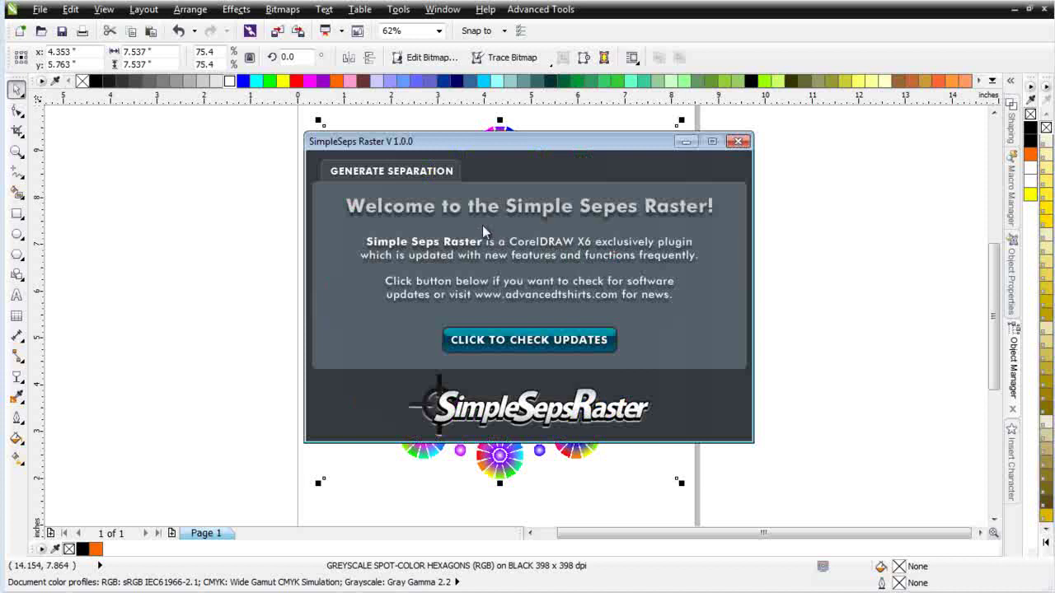
pyautogui.click(399, 177)
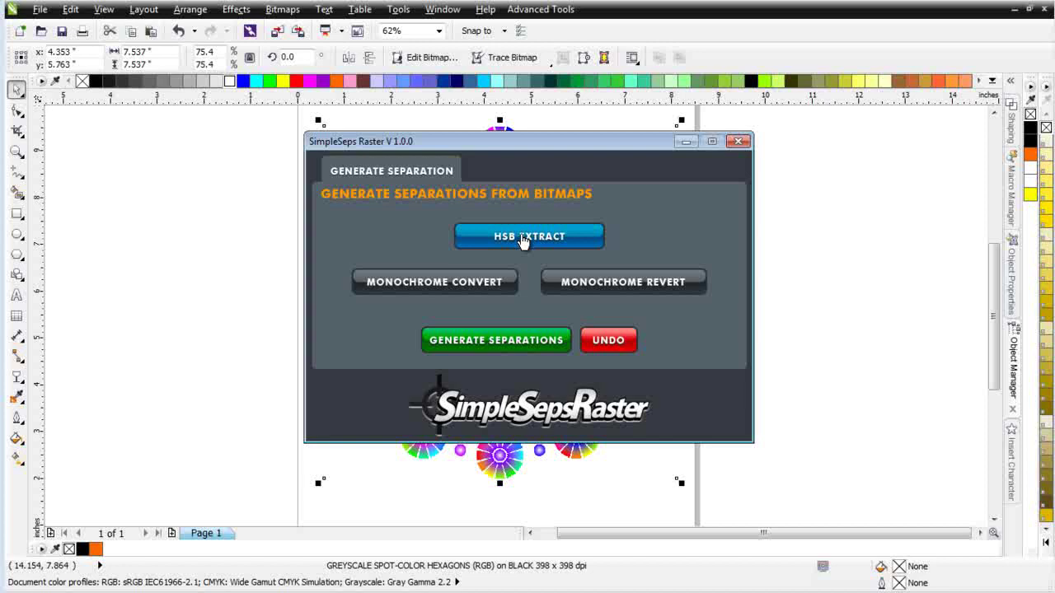
# - Run HSB EXTRACT to create the B-FINAL brightness bitmap, then minimise the plug-in window
pyautogui.click(522, 237)
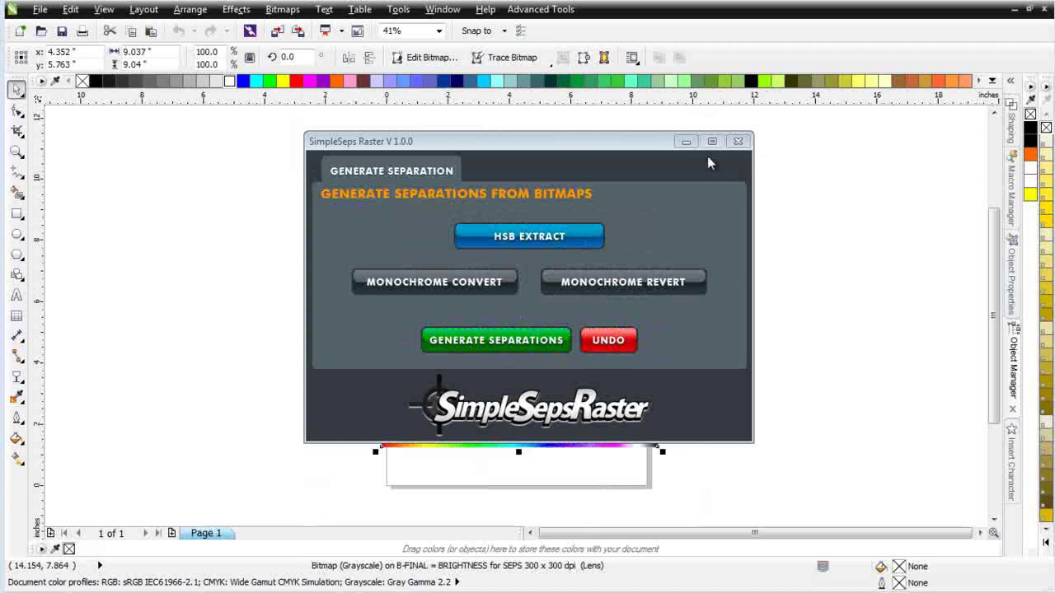
pyautogui.click(685, 142)
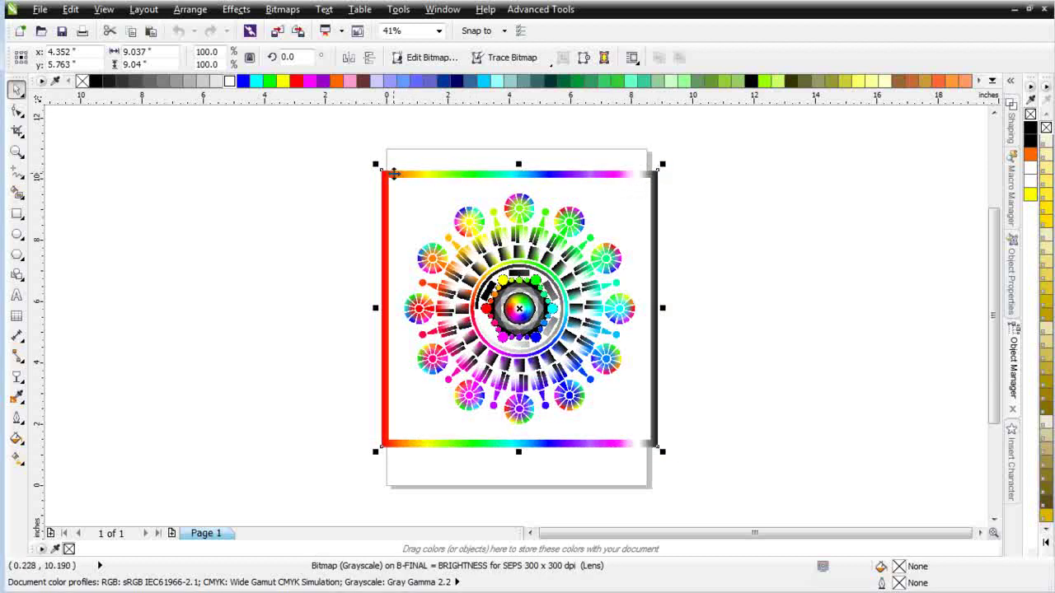
# - In the Object Manager, hide the B-FINAL layer and toggle H-FINAL's visibility
pyautogui.click(1015, 362)
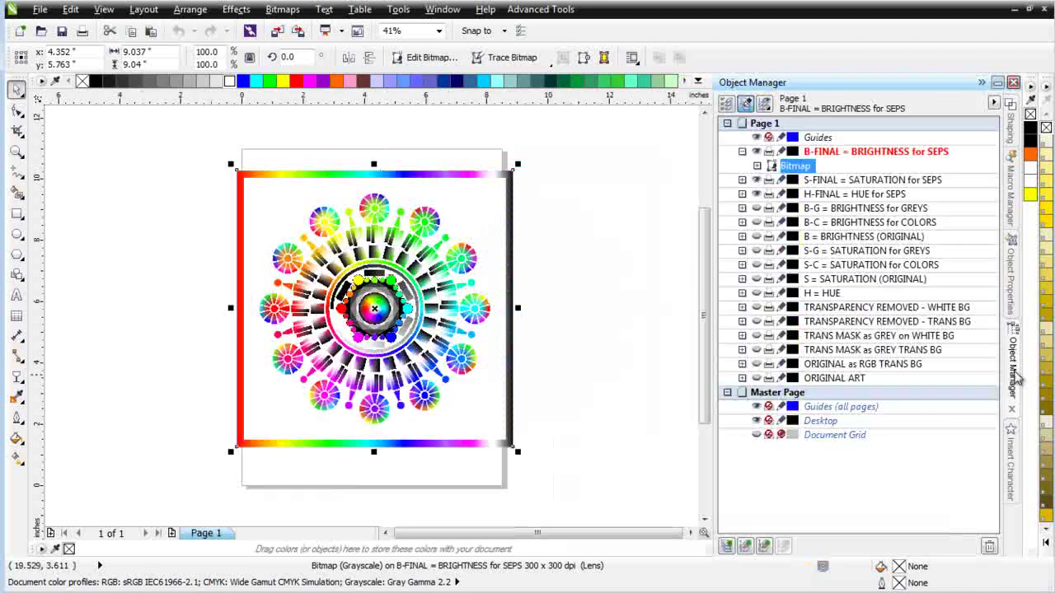
pyautogui.click(756, 152)
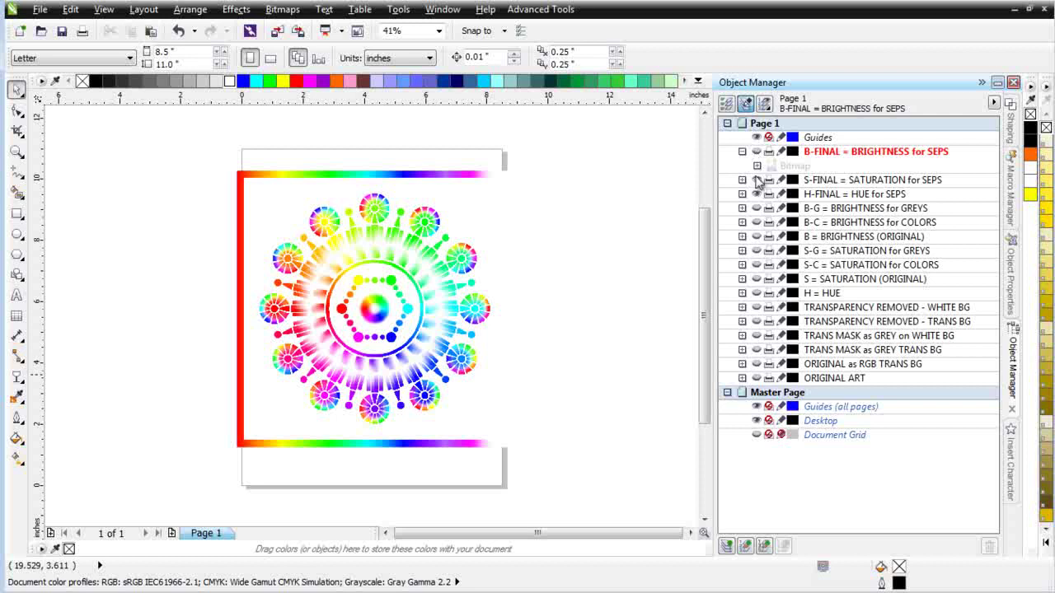
pyautogui.click(756, 194)
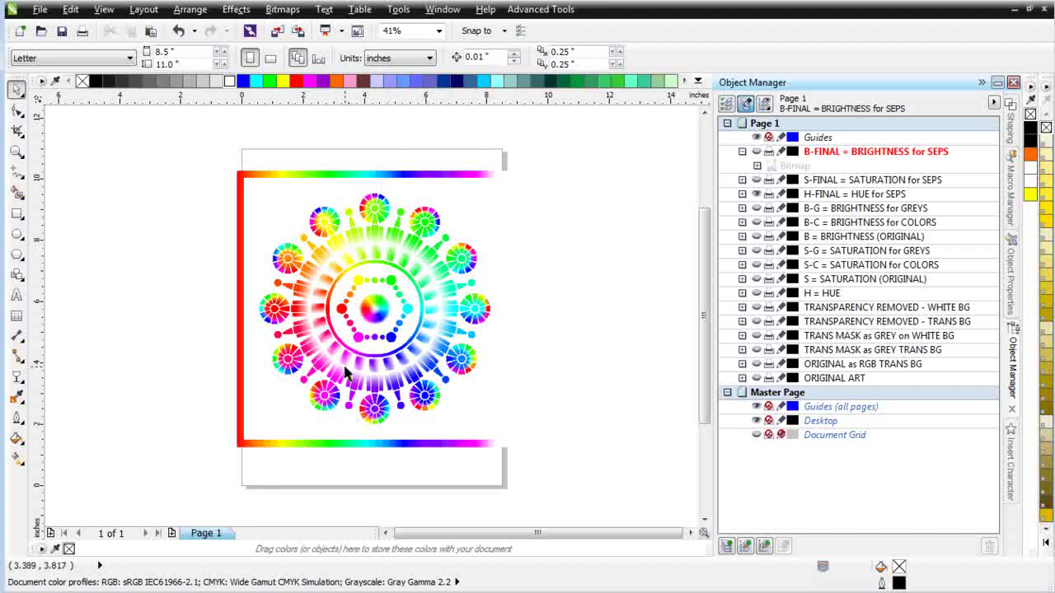
# - Zoom in to 150% on the centre of the colour mandala
pyautogui.scroll(3, 352, 328)
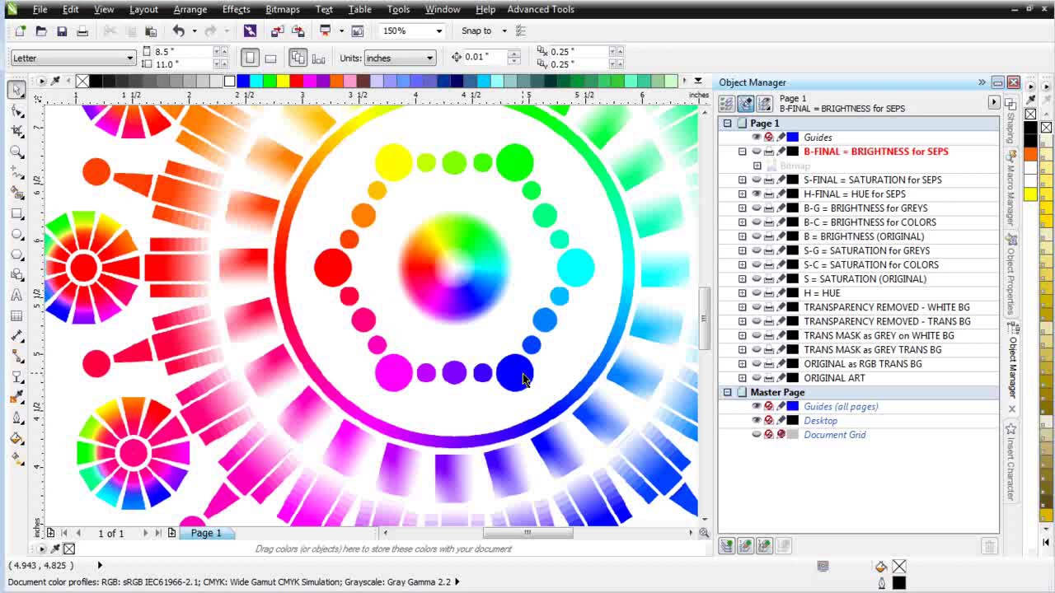
# - Make H-FINAL the active layer and select its hue bitmap
pyautogui.click(237, 11)
pyautogui.moveTo(244, 30)
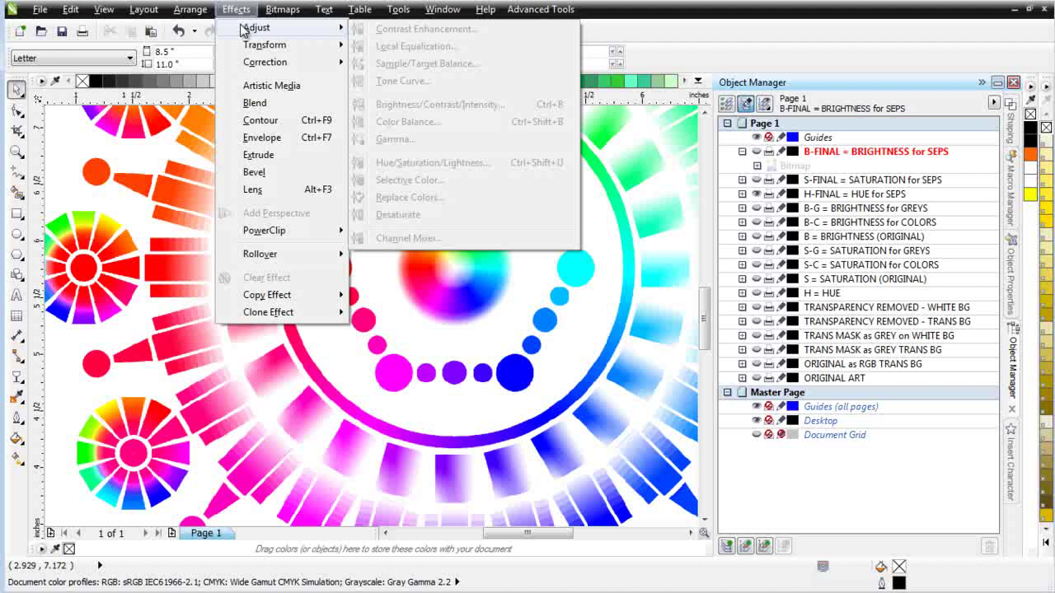
pyautogui.click(742, 194)
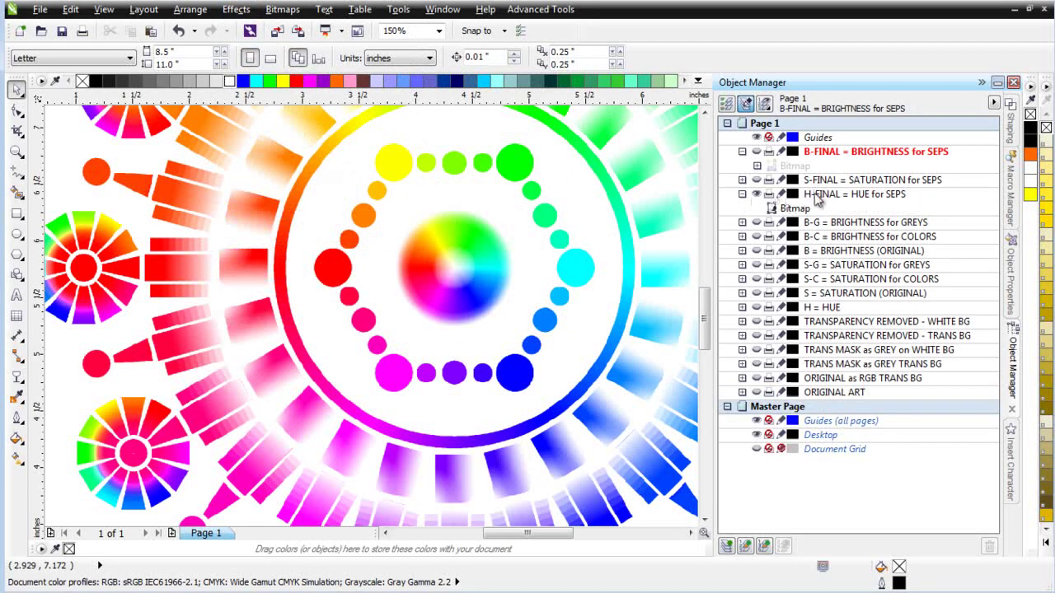
pyautogui.doubleClick(814, 196)
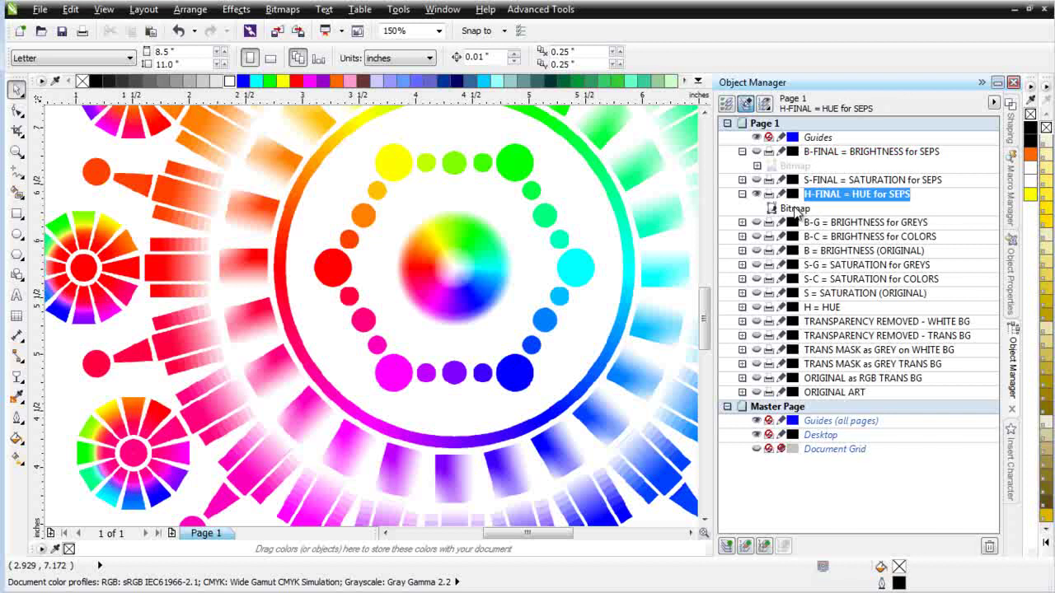
pyautogui.click(795, 209)
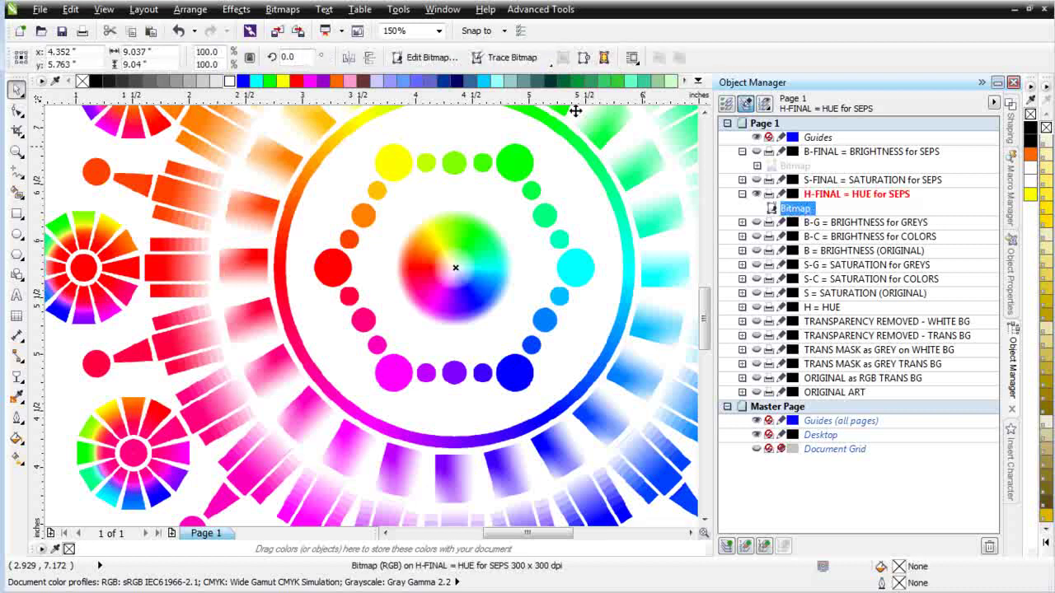
# - Open Effects > Adjust > Tone Curve for the H-FINAL hue bitmap
pyautogui.click(236, 10)
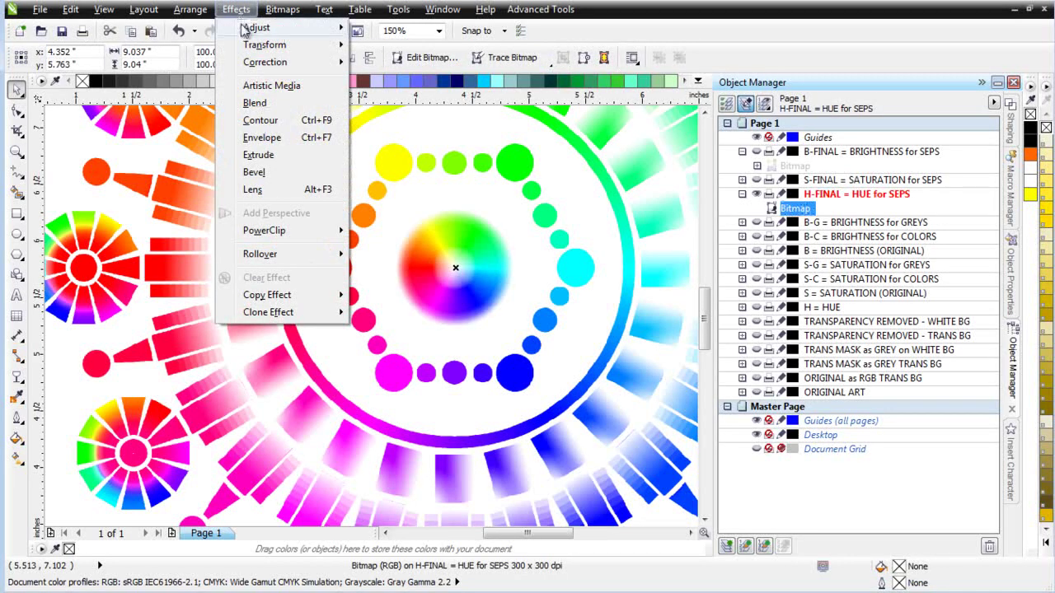
pyautogui.moveTo(247, 28)
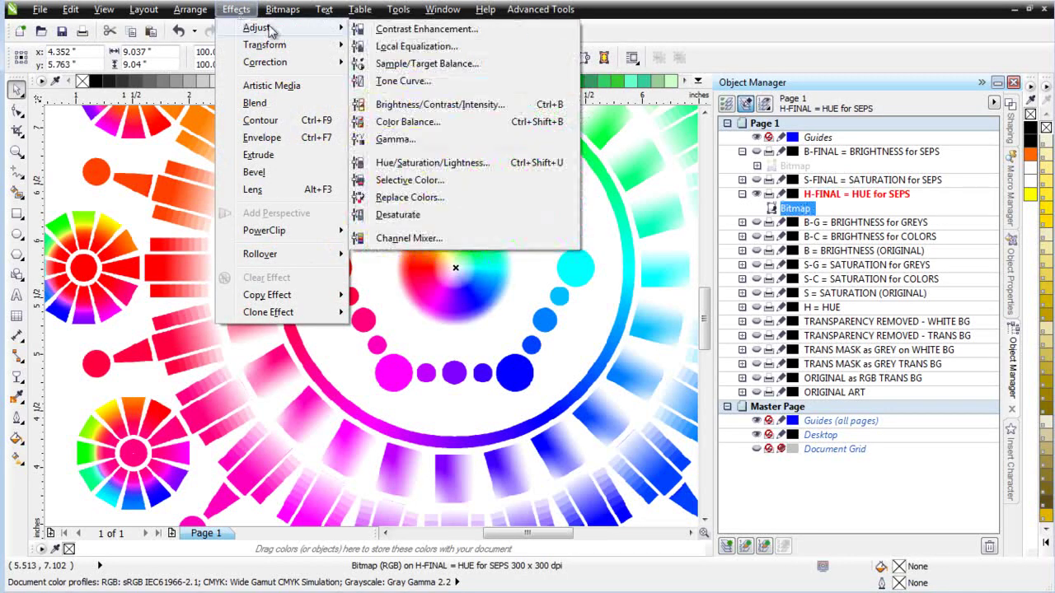
pyautogui.click(422, 82)
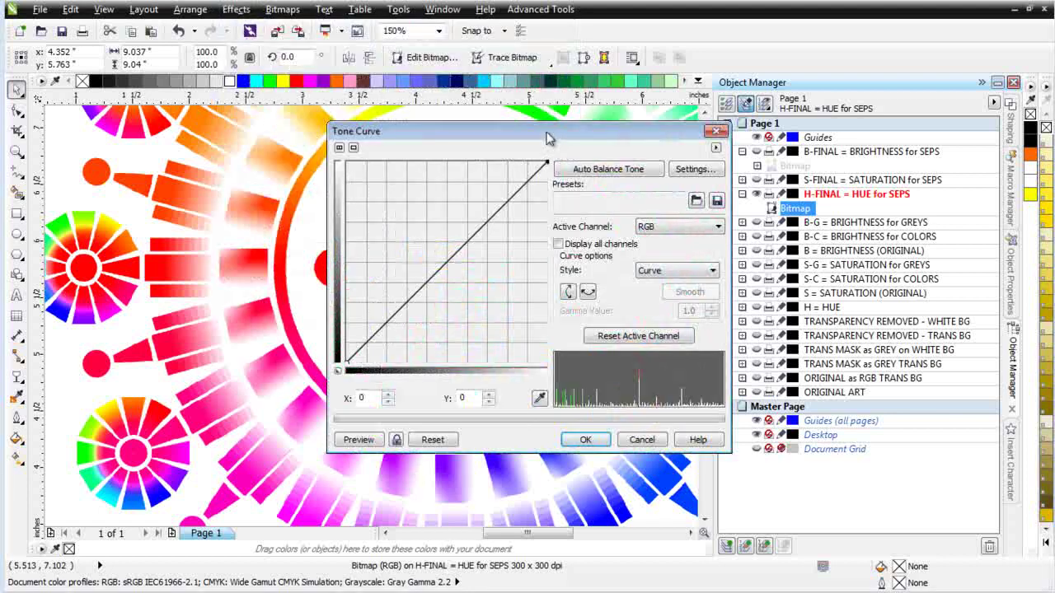
# - Preview a steep tone curve with a node at 203/56, then cancel it
pyautogui.moveTo(547, 137); pyautogui.dragTo(812, 149)
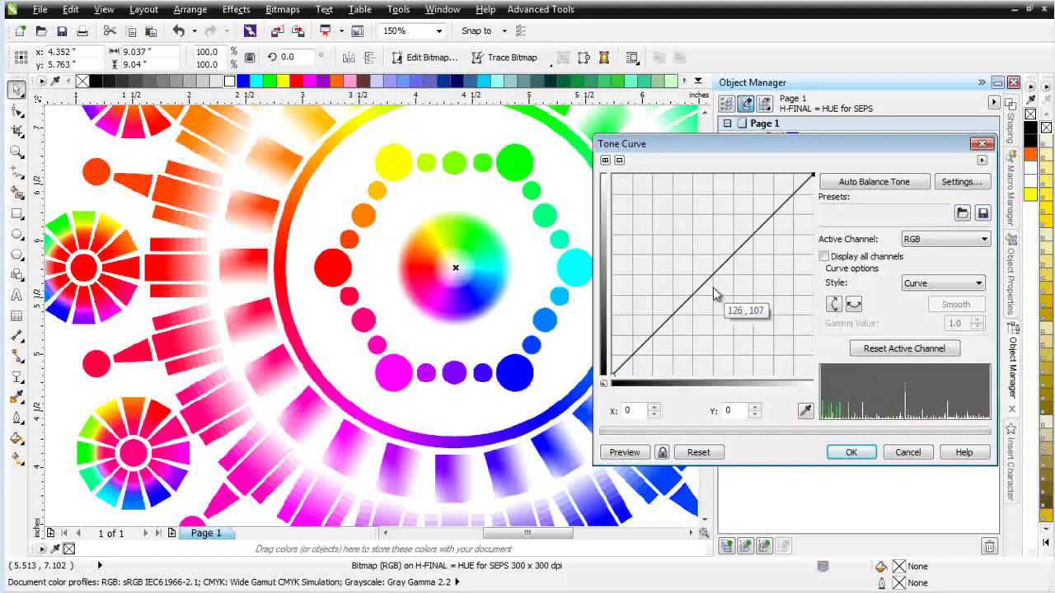
pyautogui.click(706, 283)
pyautogui.moveTo(706, 283); pyautogui.dragTo(732, 304)
pyautogui.click(636, 458)
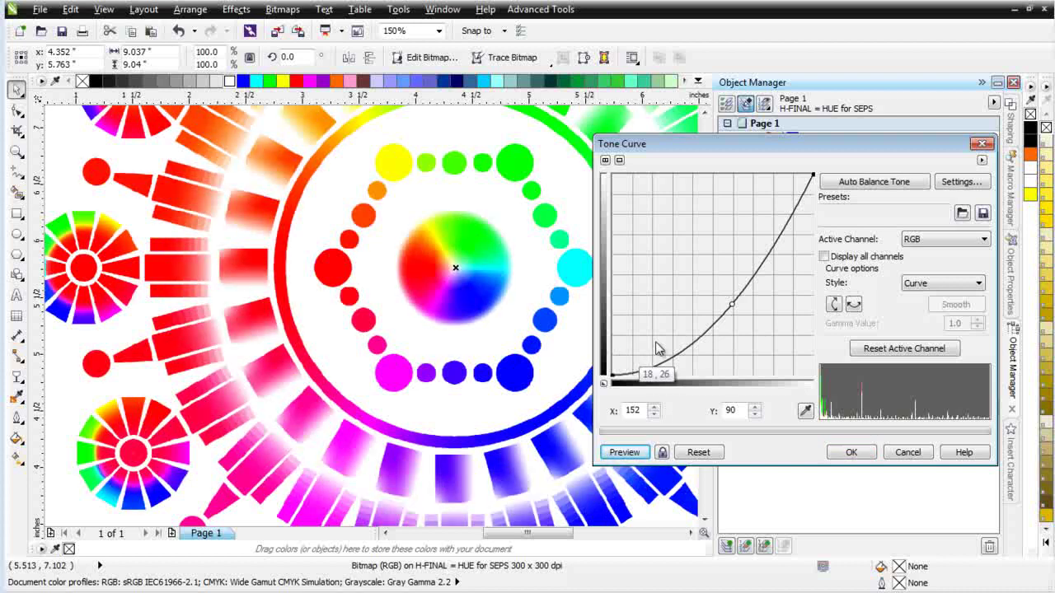
pyautogui.moveTo(731, 305); pyautogui.dragTo(773, 332)
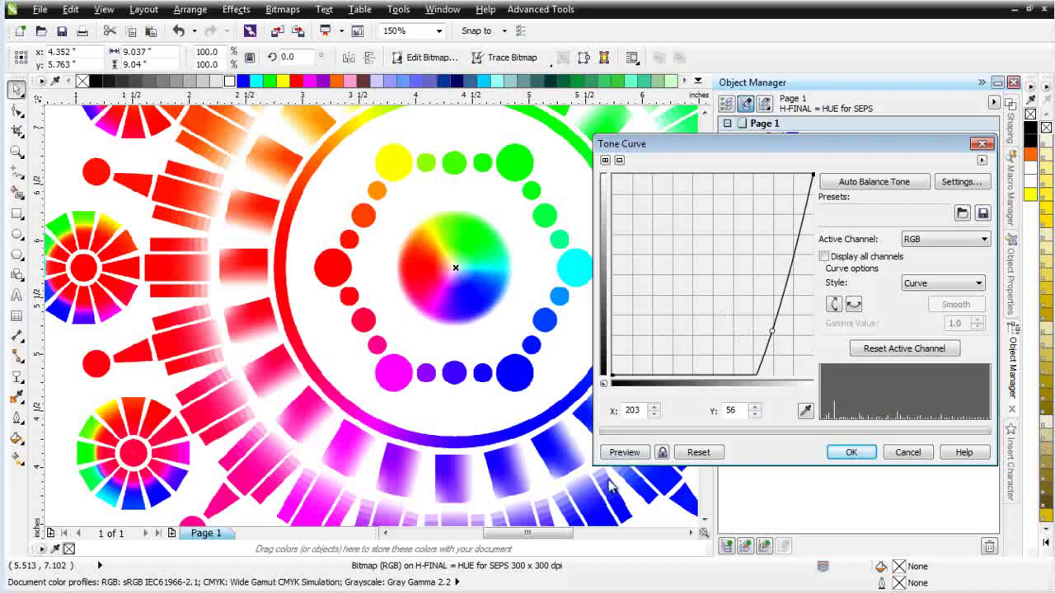
pyautogui.click(626, 454)
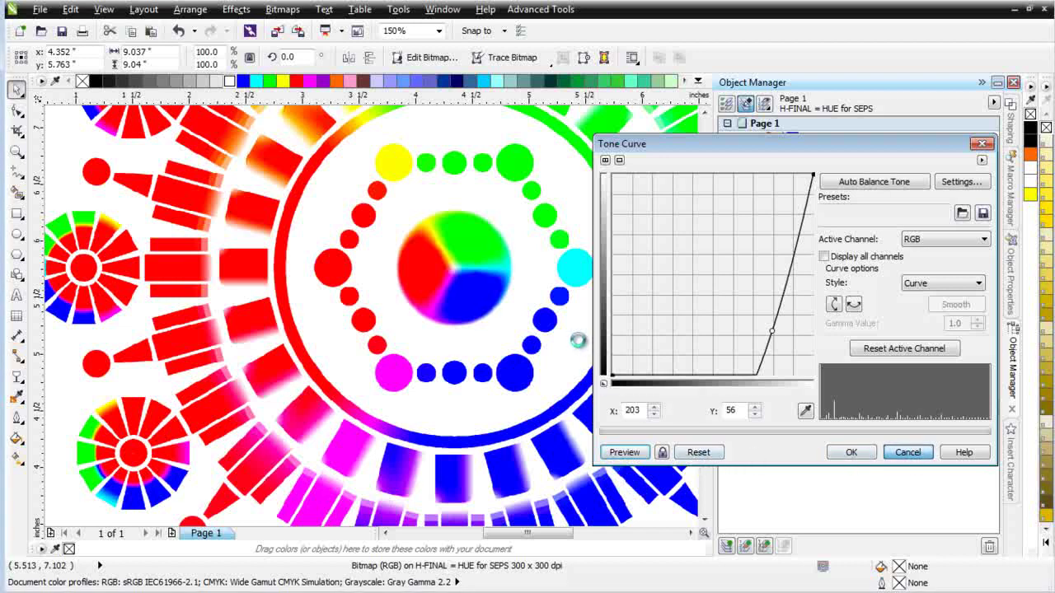
pyautogui.press('Escape')
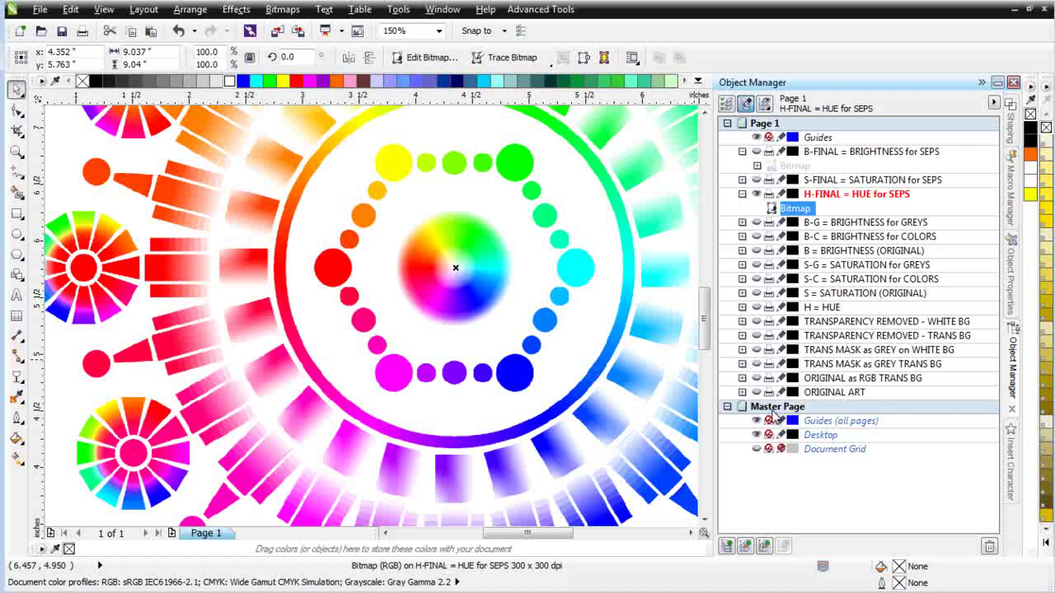
# - Make the S-FINAL saturation and B-FINAL brightness layers visible again
pyautogui.click(757, 187)
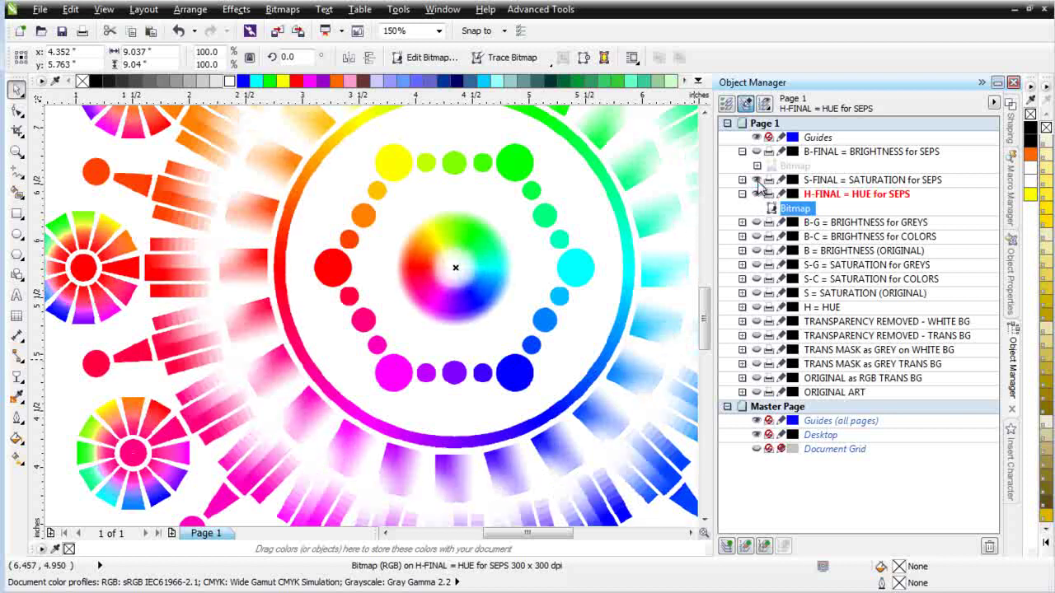
pyautogui.click(756, 151)
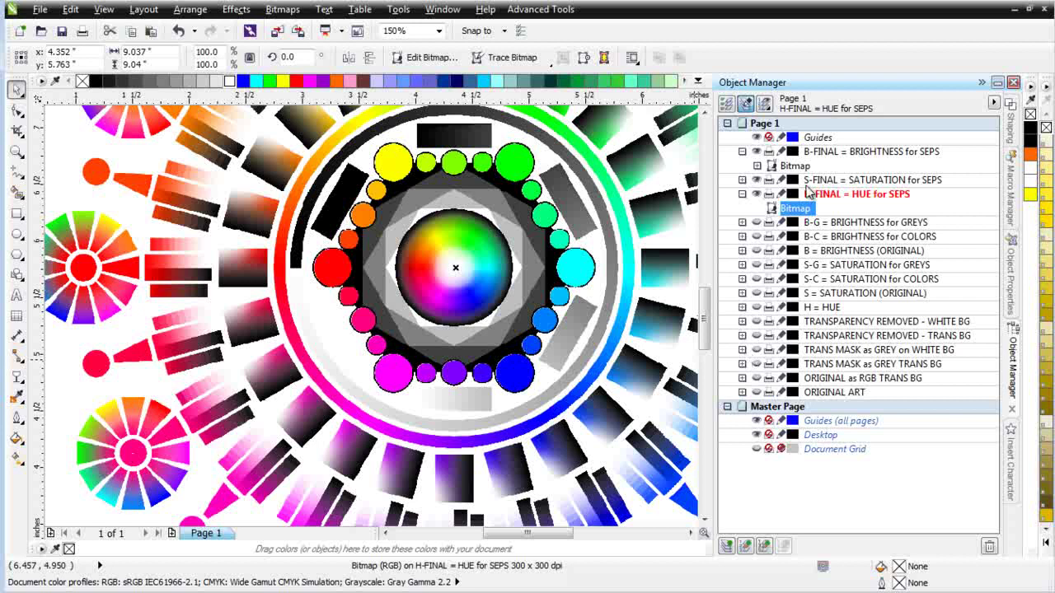
# - Relaunch Simple Seps Raster, generate the spot-colour separations, and close the plug-in window
pyautogui.click(541, 9)
pyautogui.click(540, 80)
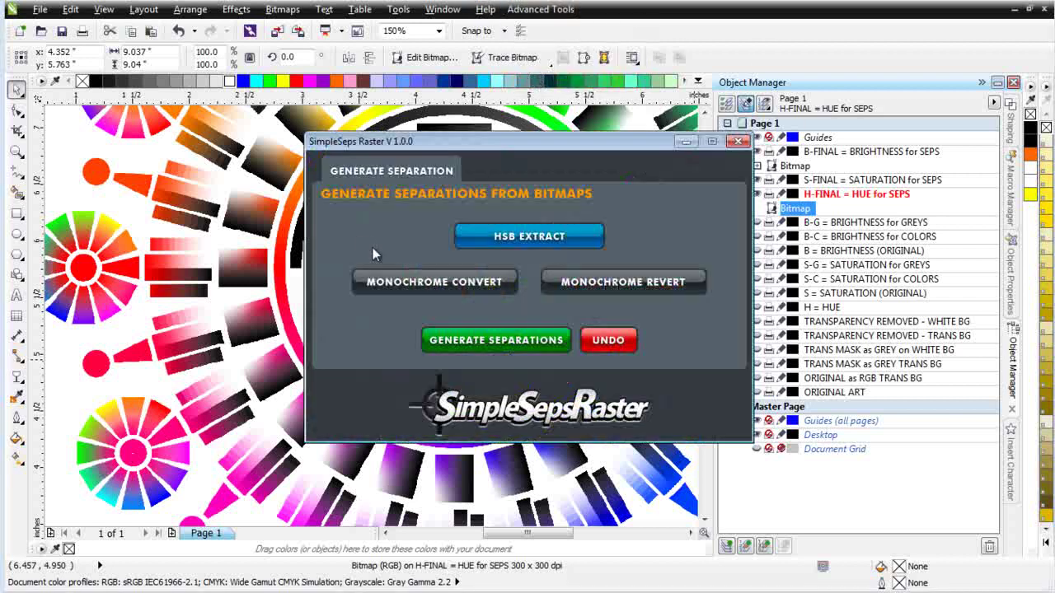
pyautogui.click(499, 340)
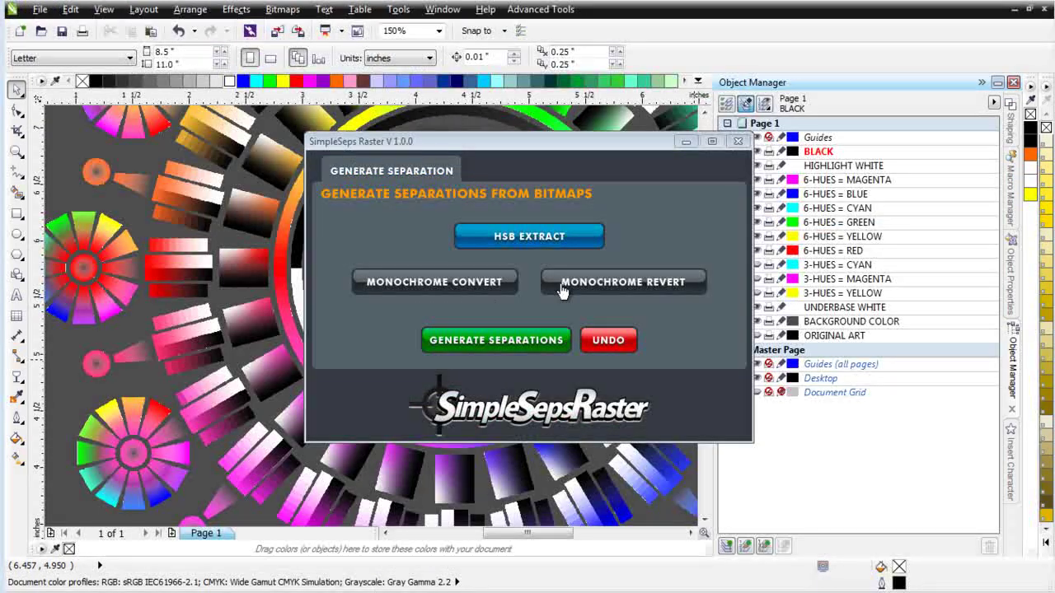
pyautogui.click(739, 144)
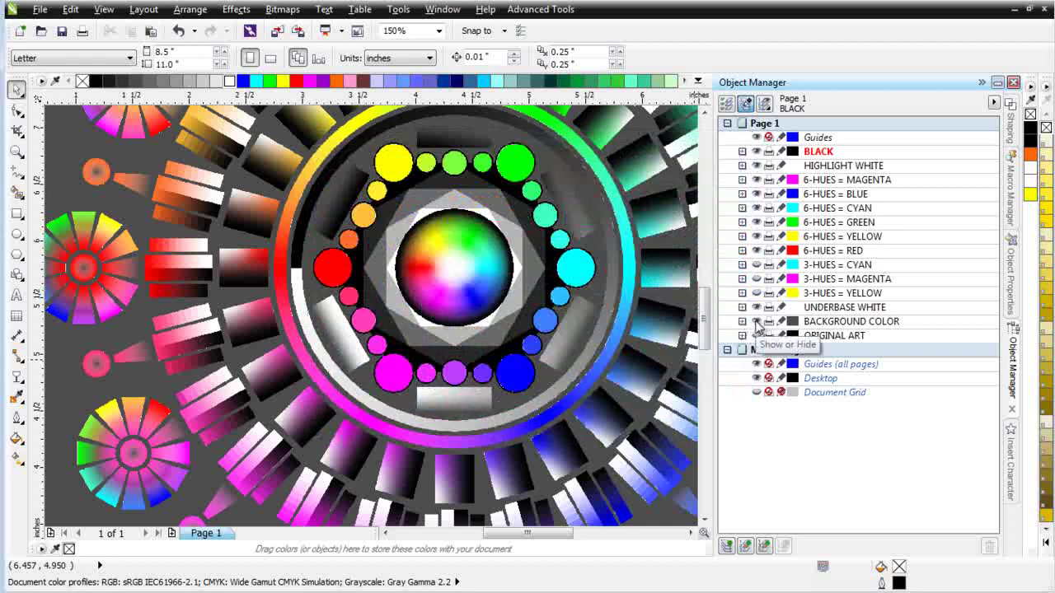
# - Hide BACKGROUND COLOR, keep BLACK visible, and compare then hide HIGHLIGHT WHITE
pyautogui.click(757, 323)
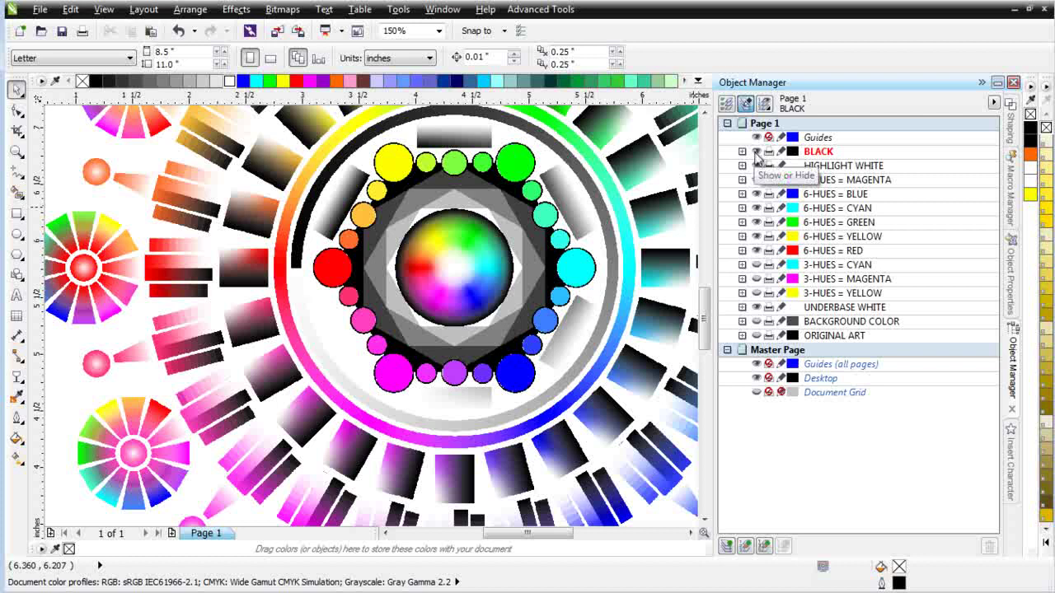
pyautogui.click(756, 153)
pyautogui.click(756, 153)
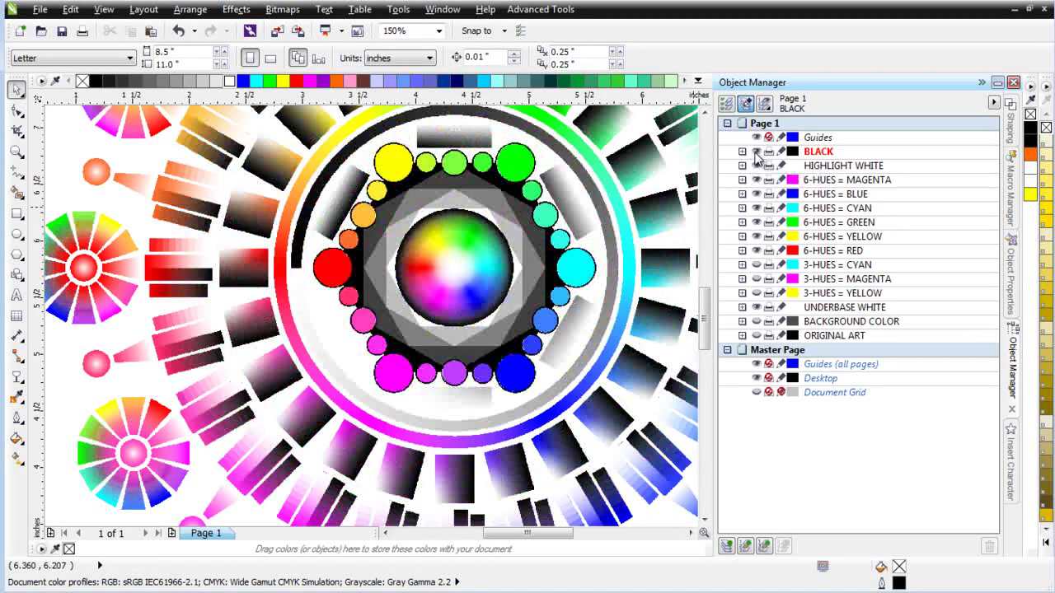
pyautogui.click(757, 166)
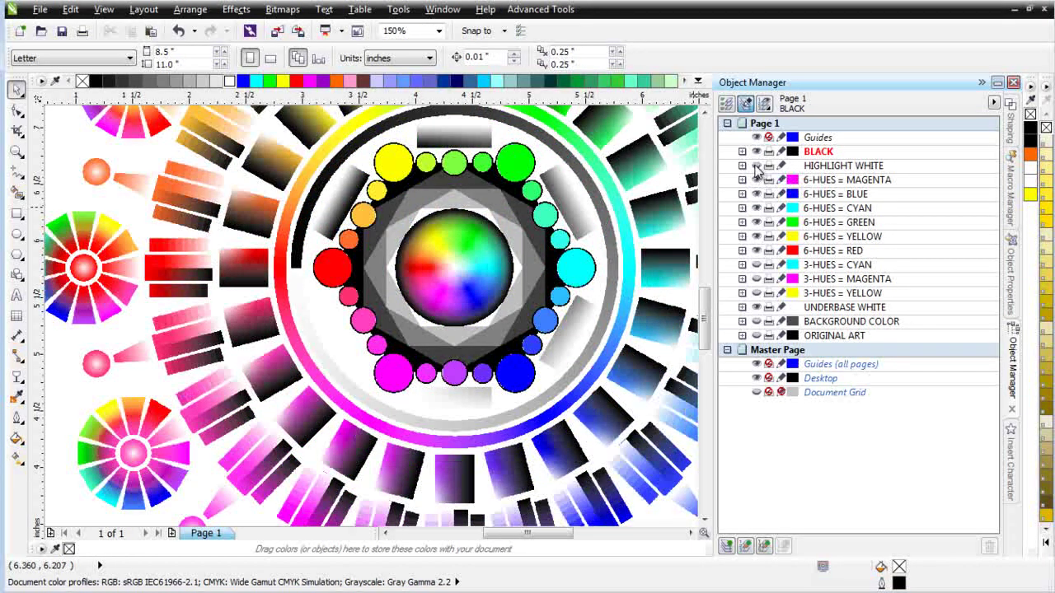
pyautogui.click(757, 165)
pyautogui.click(758, 166)
pyautogui.click(758, 165)
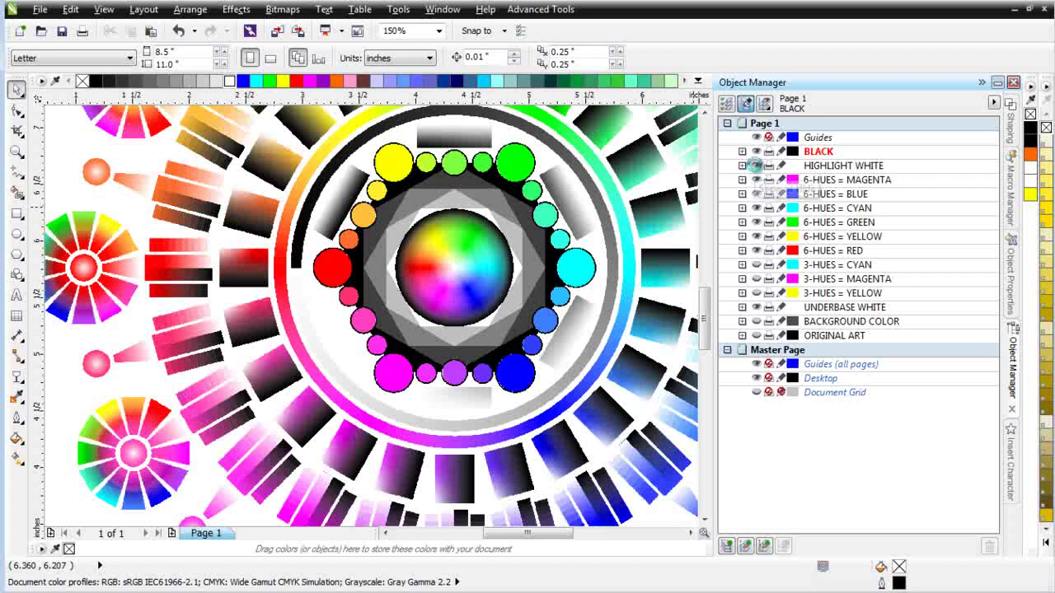
pyautogui.click(757, 165)
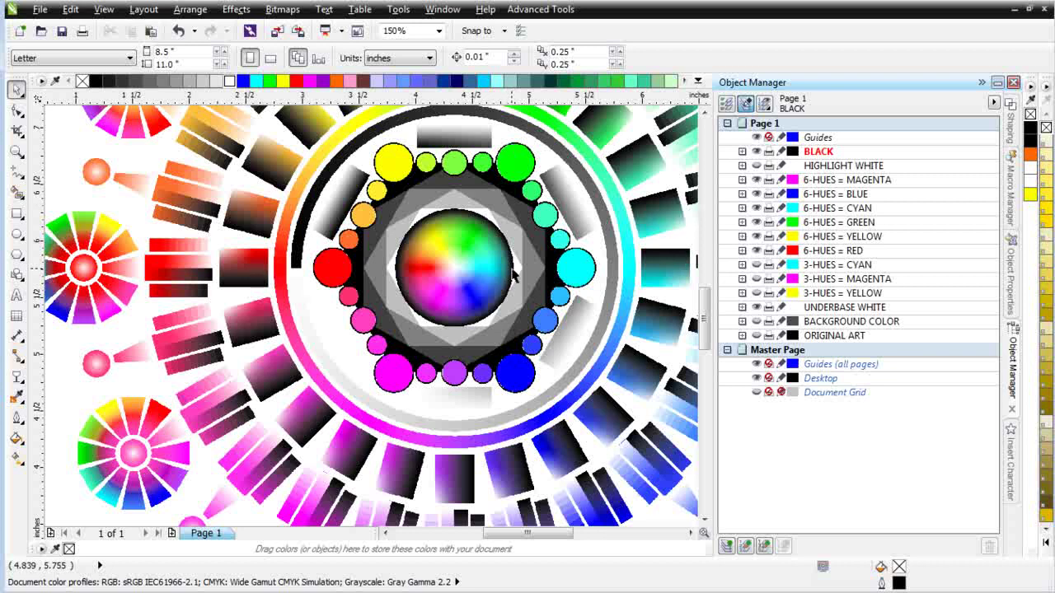
# - Zoom the view to frame the mandala page
pyautogui.press('F4')
pyautogui.hotkey('shift', 'F4')
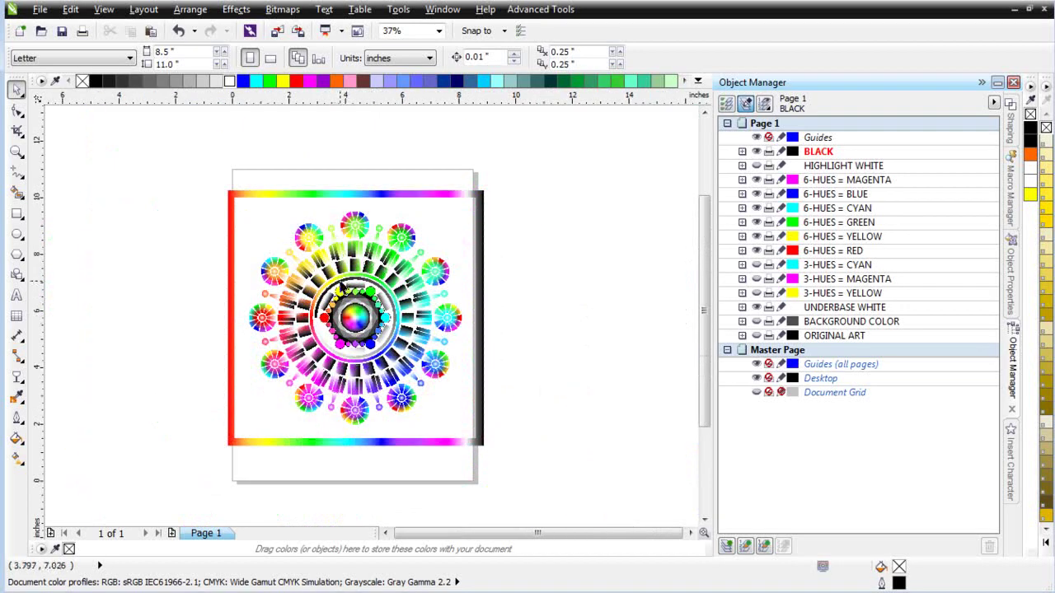
pyautogui.click(16, 153)
pyautogui.moveTo(210, 180); pyautogui.dragTo(493, 461)
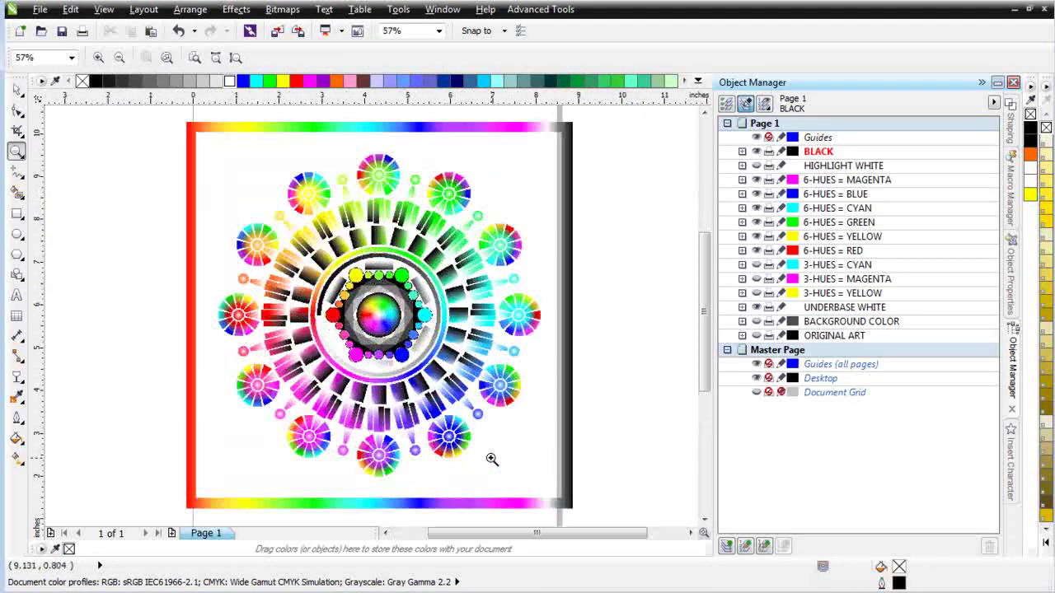
pyautogui.click(16, 89)
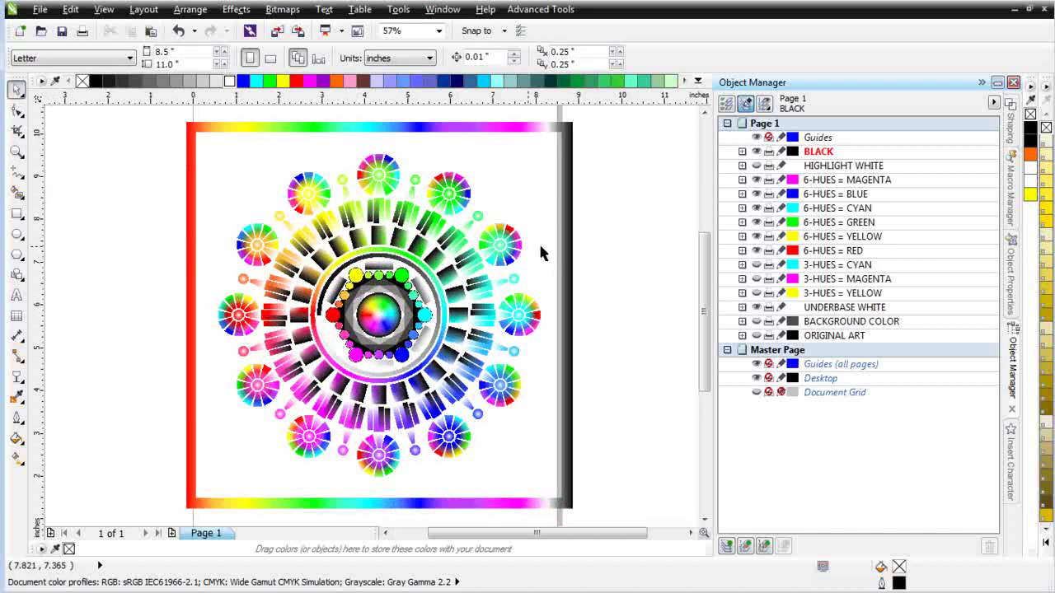
# - Check each 6-HUES layer (magenta, blue, cyan, green, yellow, red), then hide BLACK
pyautogui.click(756, 179)
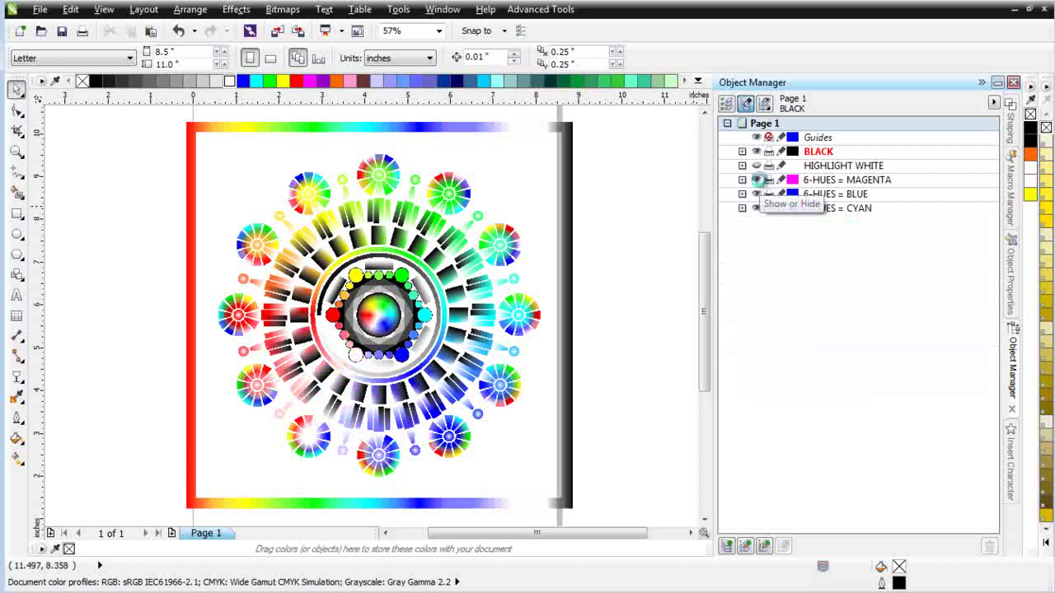
pyautogui.click(757, 180)
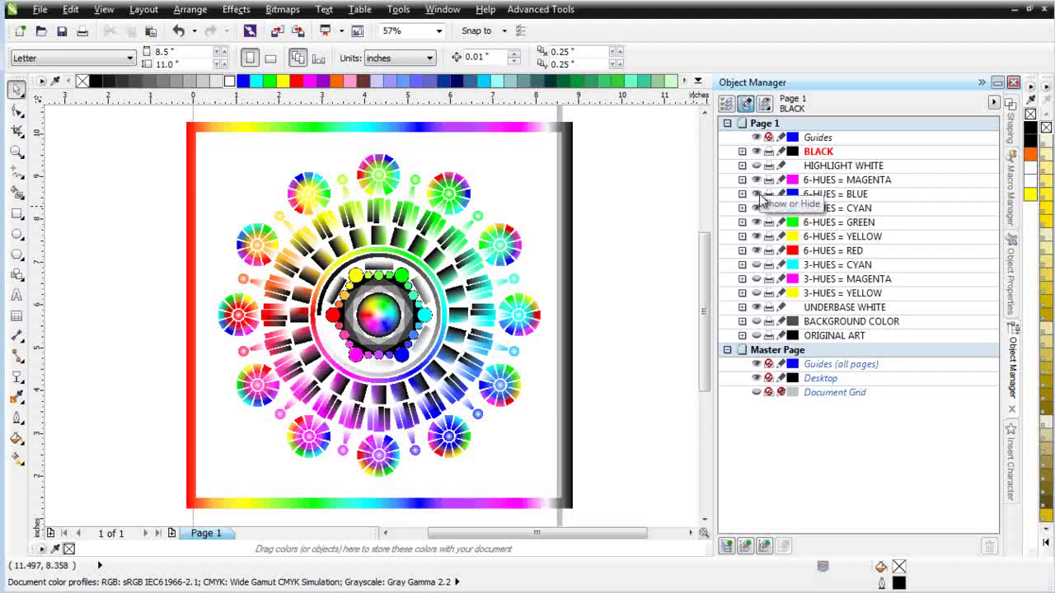
pyautogui.click(758, 194)
pyautogui.click(758, 195)
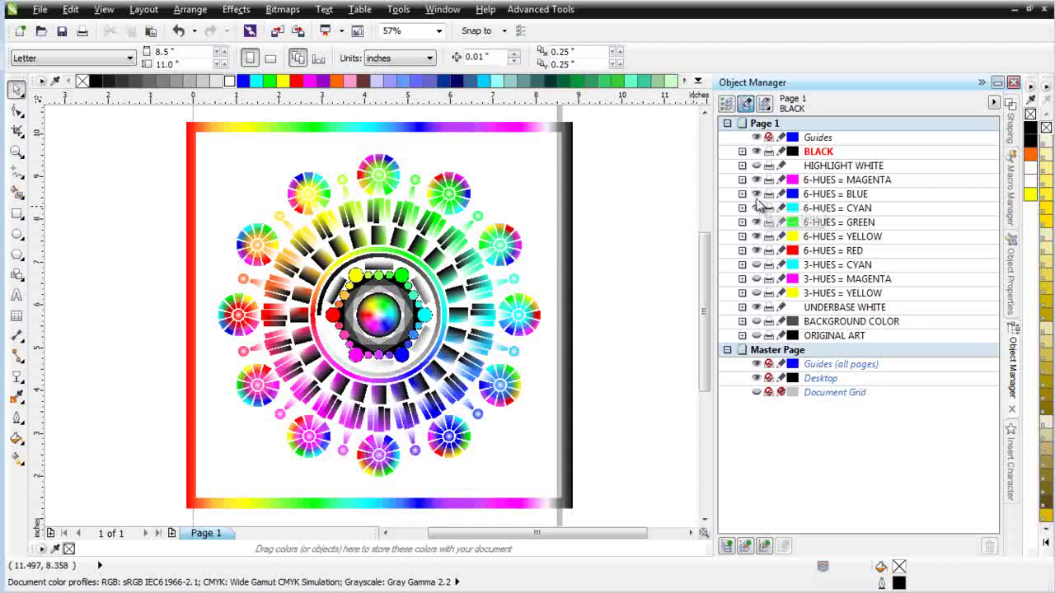
pyautogui.click(756, 208)
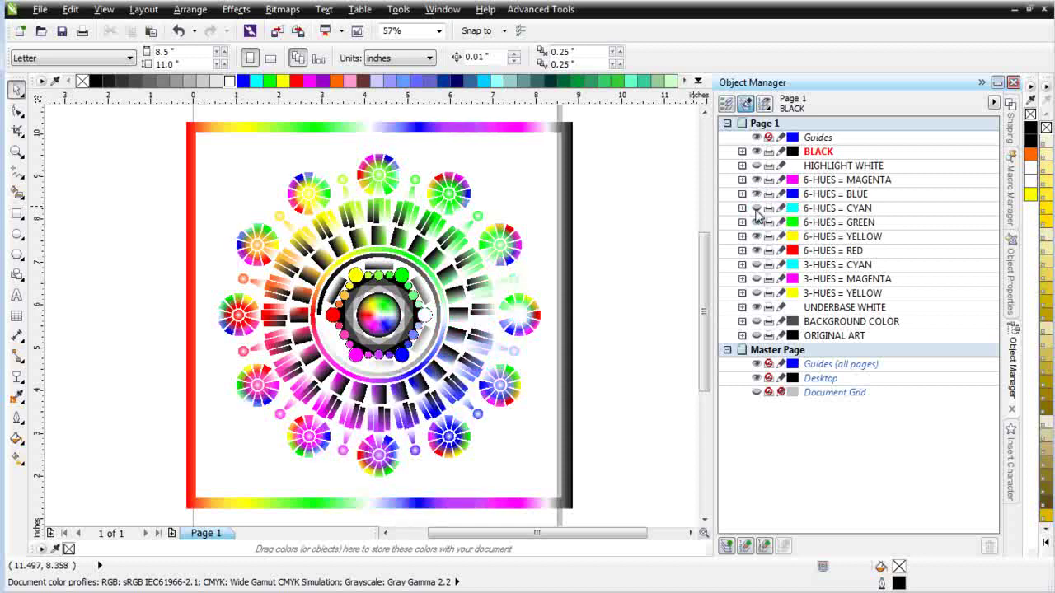
pyautogui.click(756, 209)
pyautogui.click(756, 223)
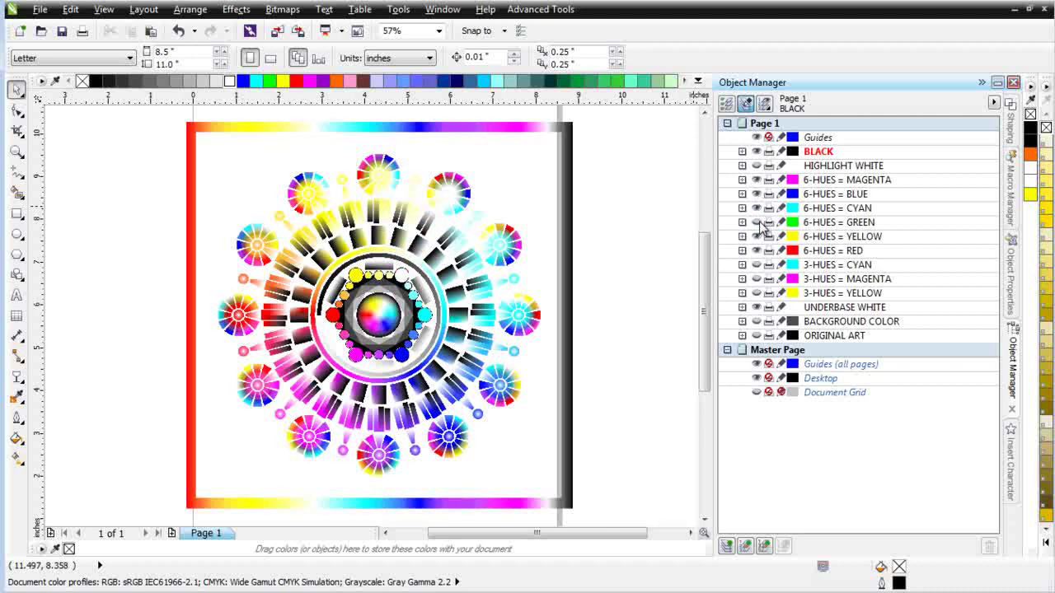
pyautogui.click(757, 222)
pyautogui.click(756, 236)
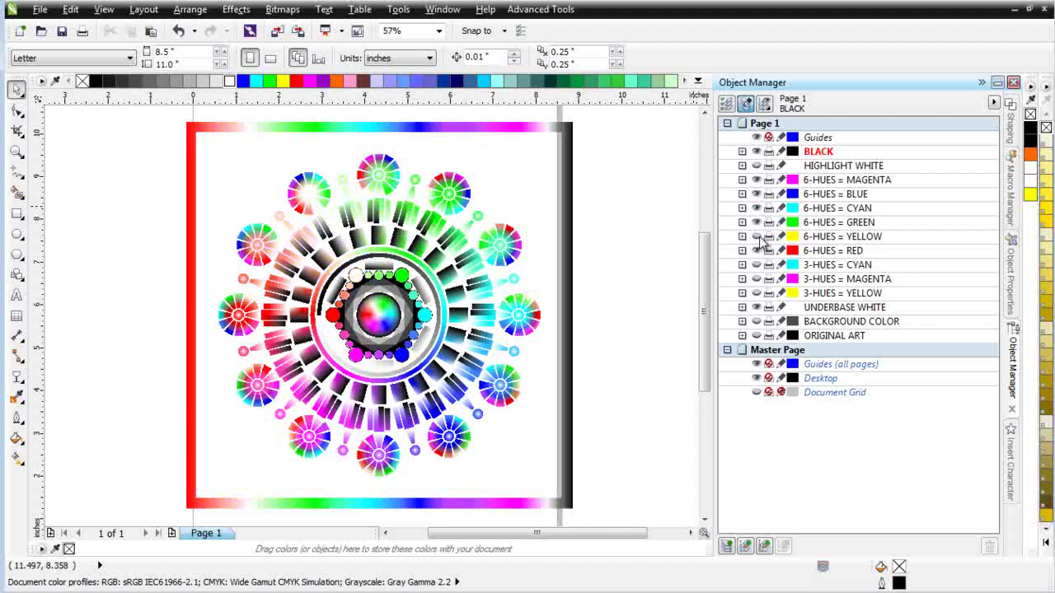
pyautogui.click(757, 237)
pyautogui.click(756, 251)
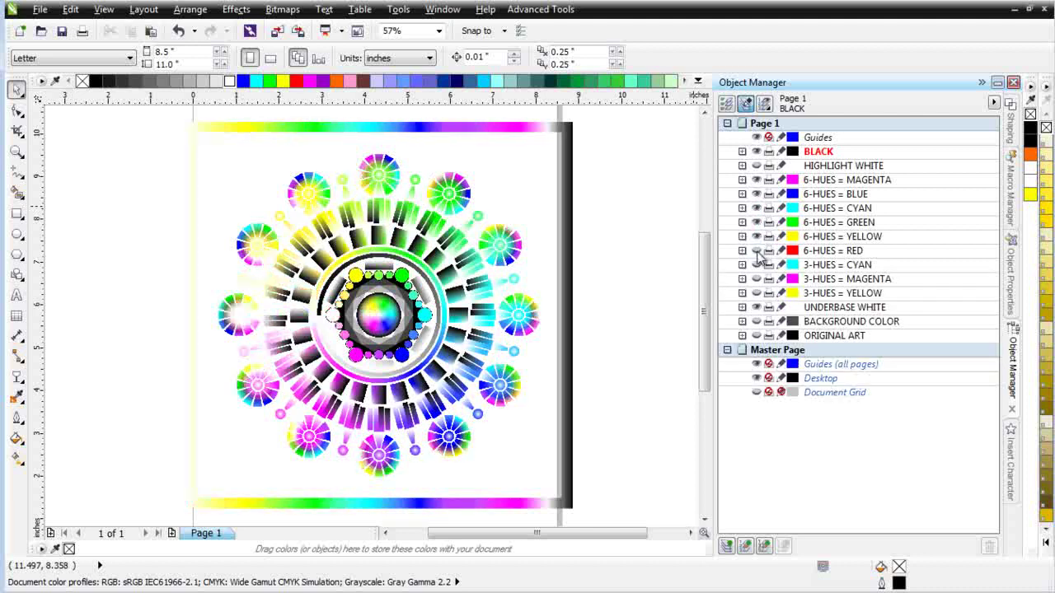
pyautogui.click(756, 250)
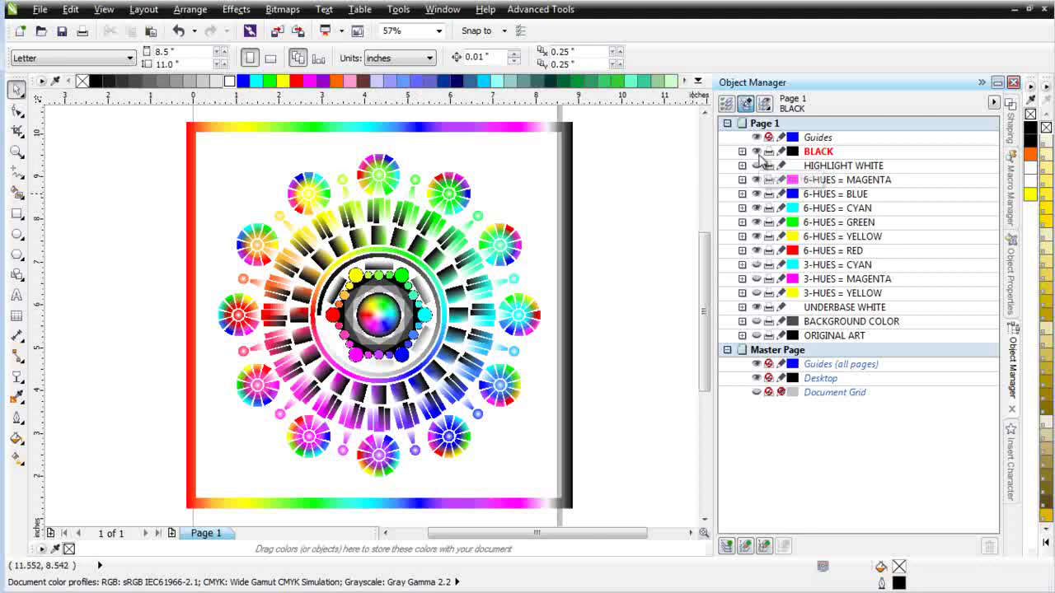
pyautogui.click(757, 152)
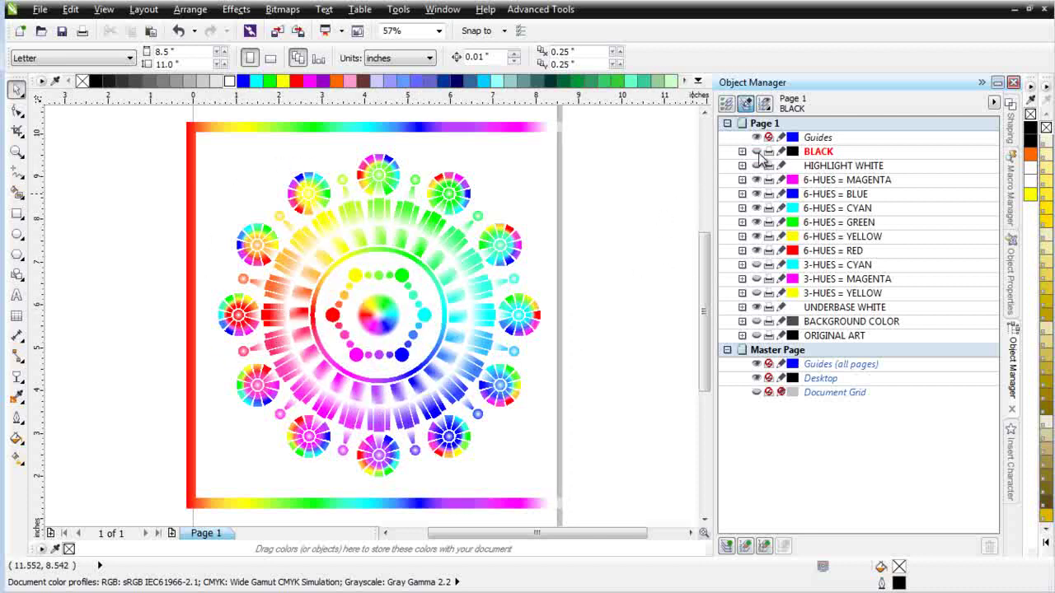
# - Zoom in to 500% on the cyan and green bands, then back out to 250%
pyautogui.scroll(5, 372, 322)
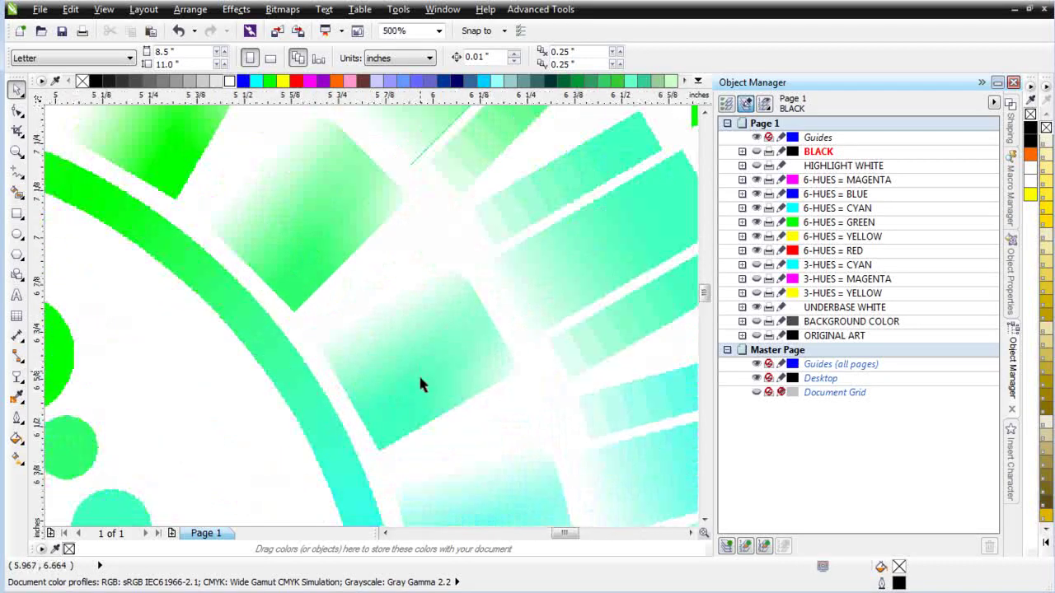
pyautogui.scroll(-2, 537, 498)
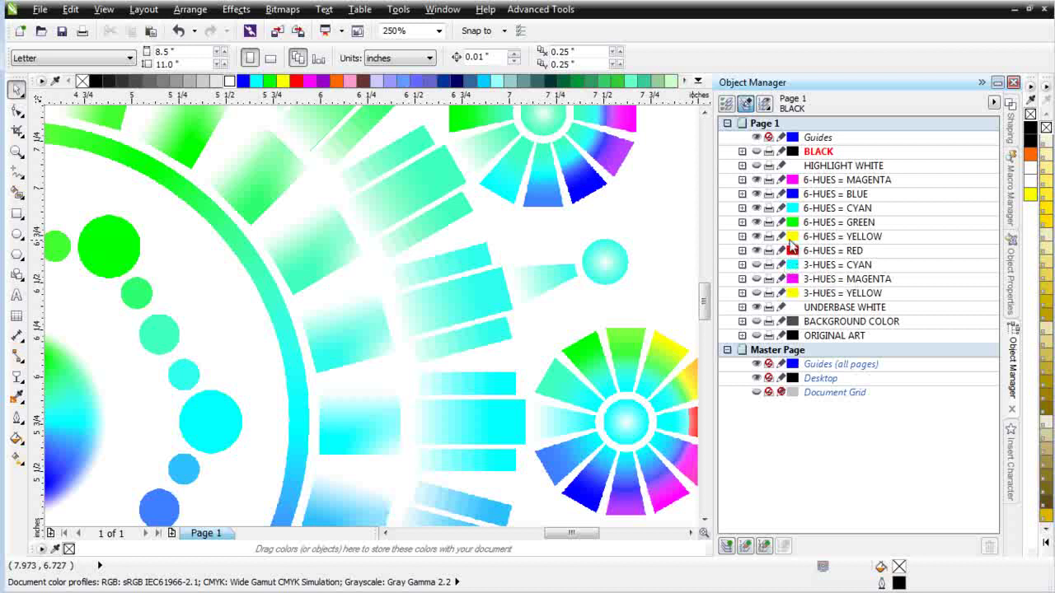
# - Expand the 6-HUES = BLUE layer, select its Blue Monochrome bitmap, and toggle the layer's visibility to check it
pyautogui.click(824, 196)
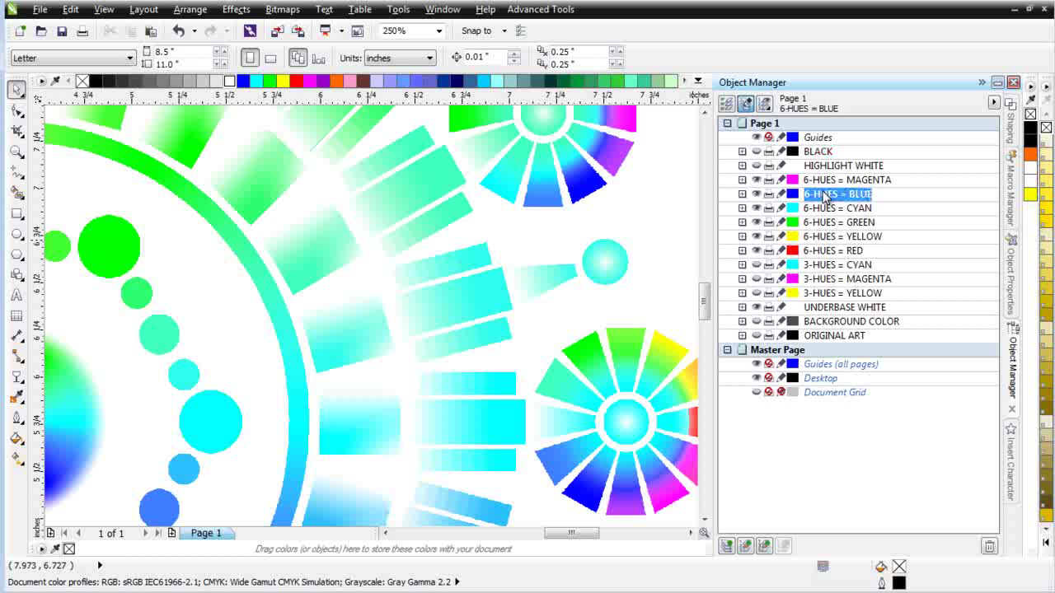
pyautogui.click(741, 194)
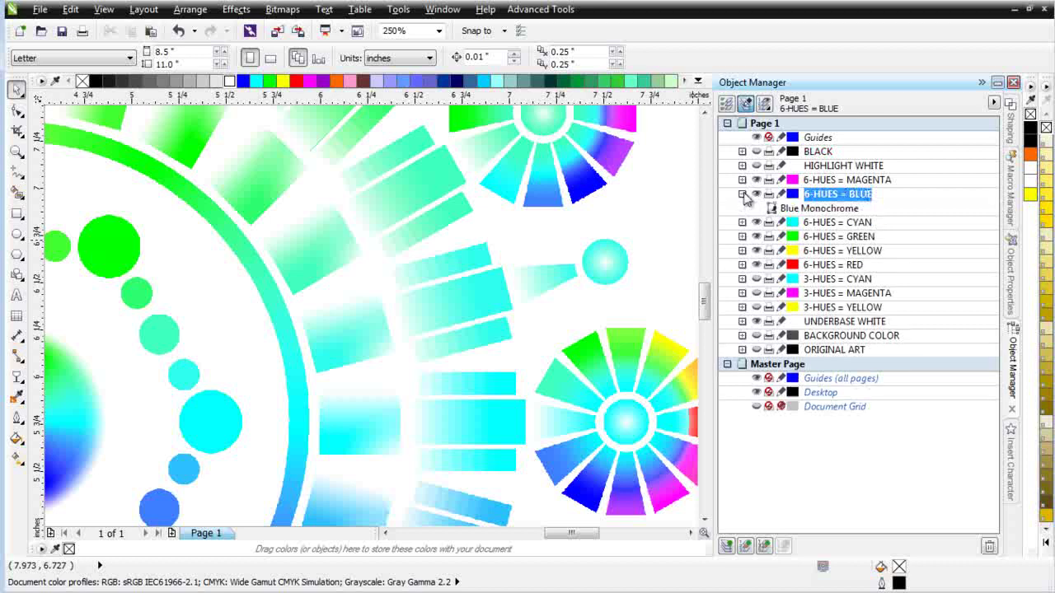
pyautogui.click(812, 209)
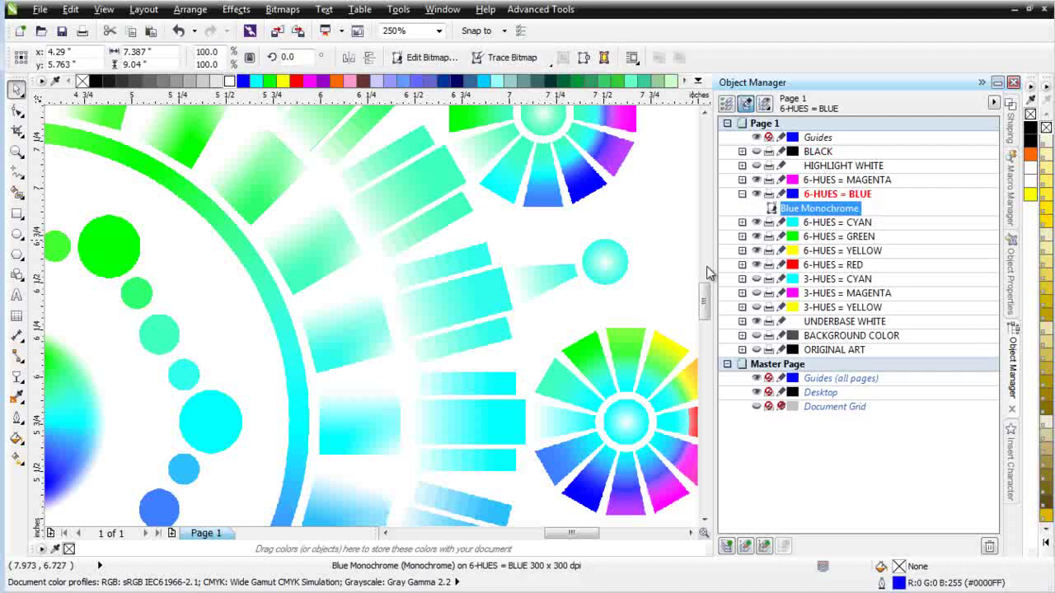
pyautogui.press('F3')
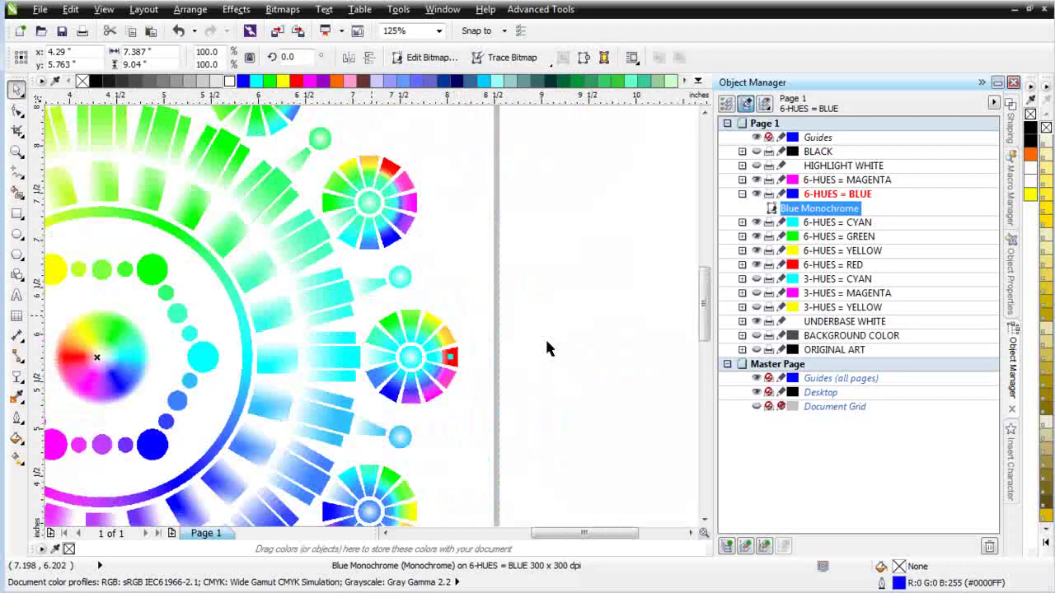
pyautogui.click(756, 195)
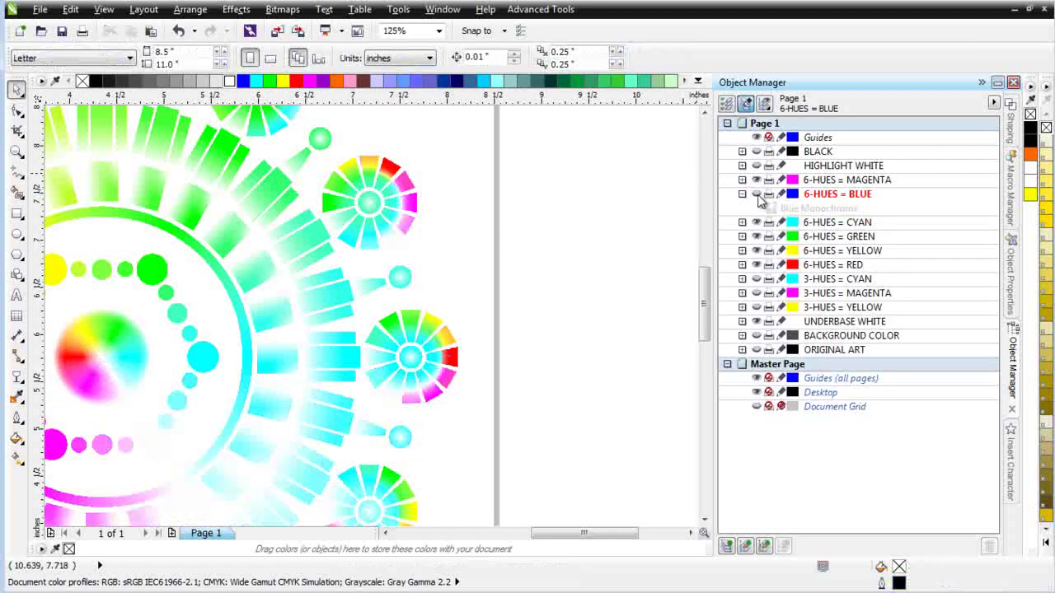
pyautogui.click(756, 194)
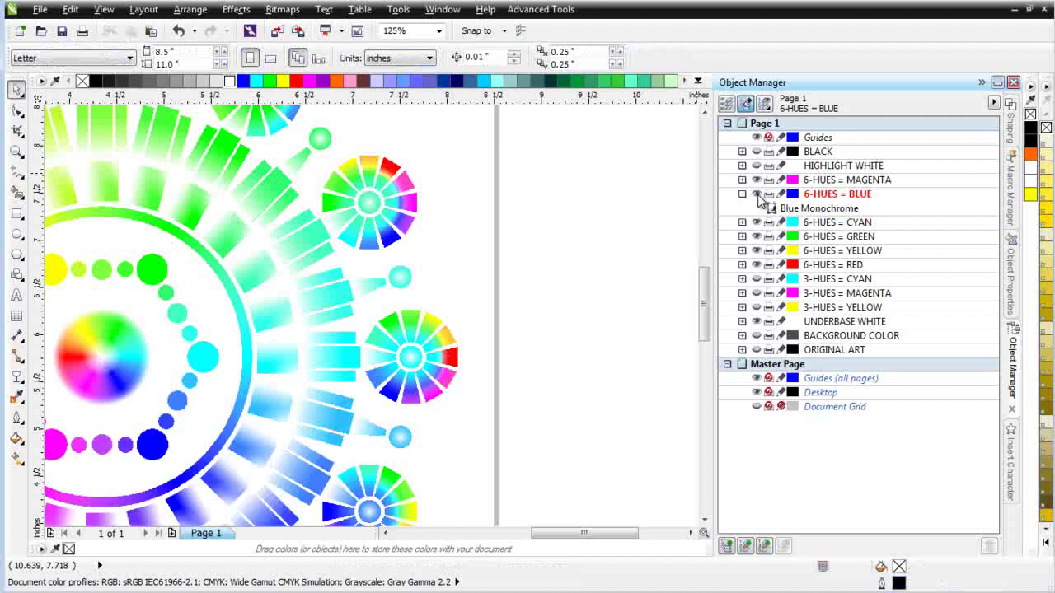
pyautogui.click(784, 212)
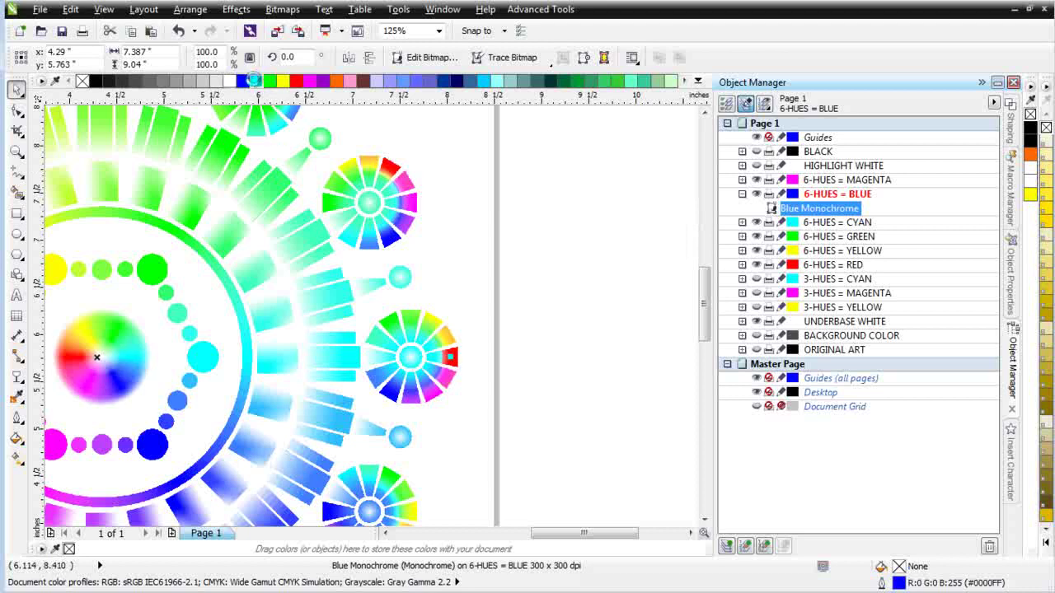
pyautogui.click(255, 80)
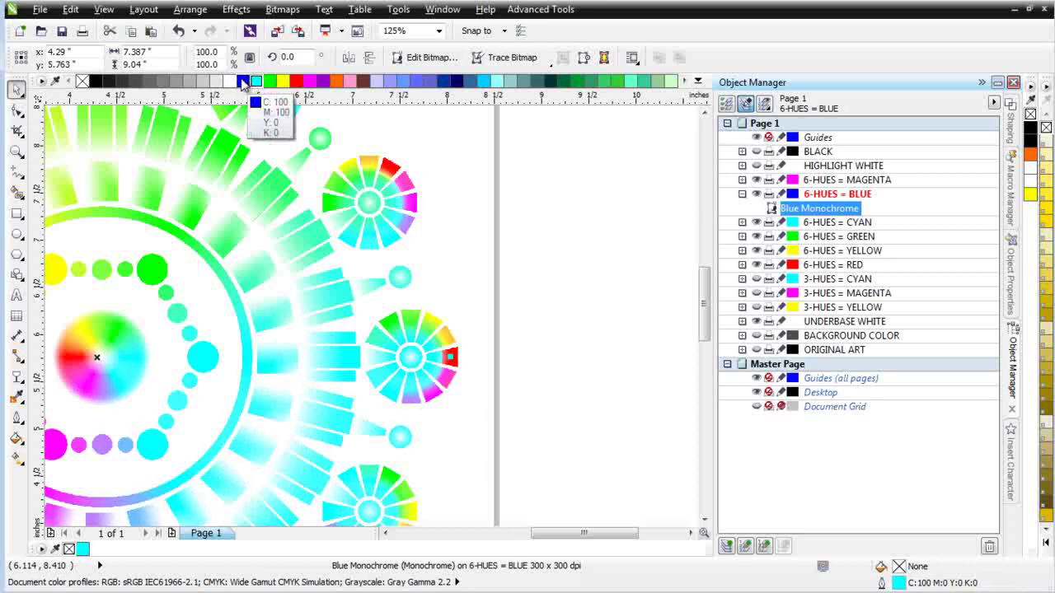
pyautogui.click(244, 80)
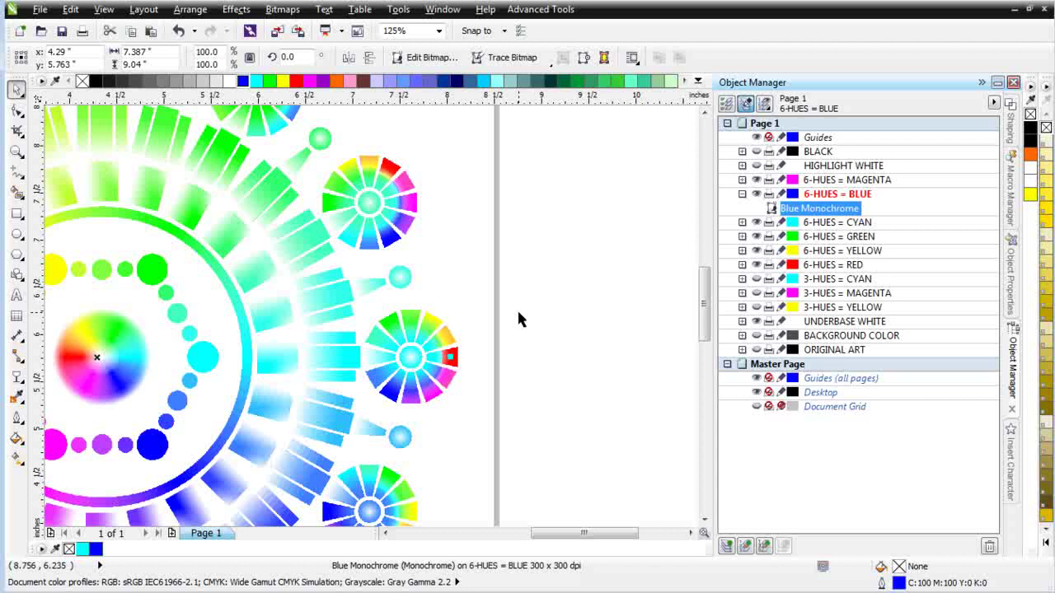
# - Show the BLACK layer's shading and toggle HIGHLIGHT WHITE off and back on to compare
pyautogui.scroll(-2, 514, 324)
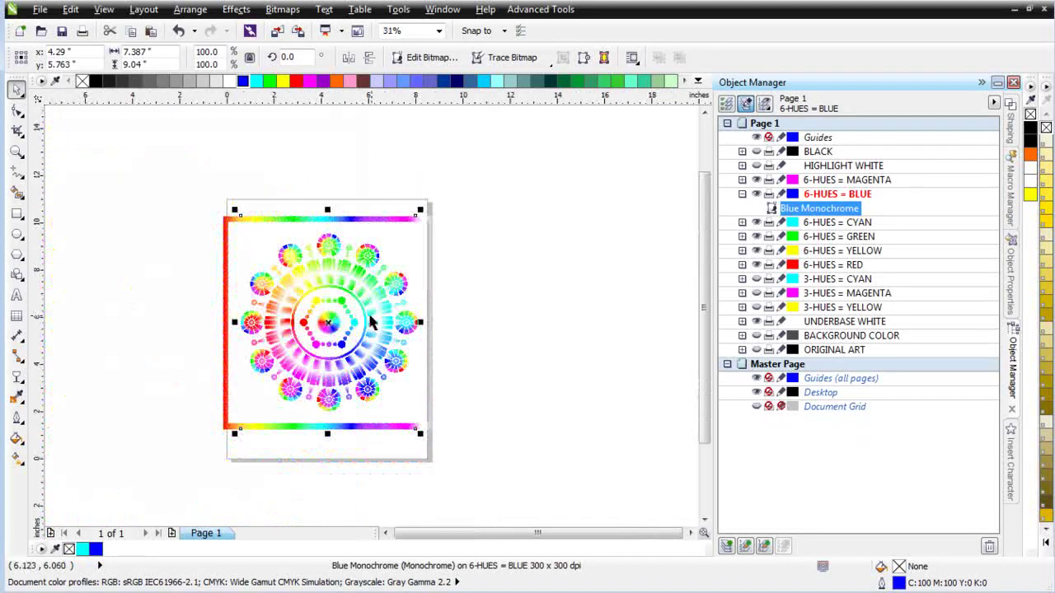
pyautogui.scroll(1, 443, 372)
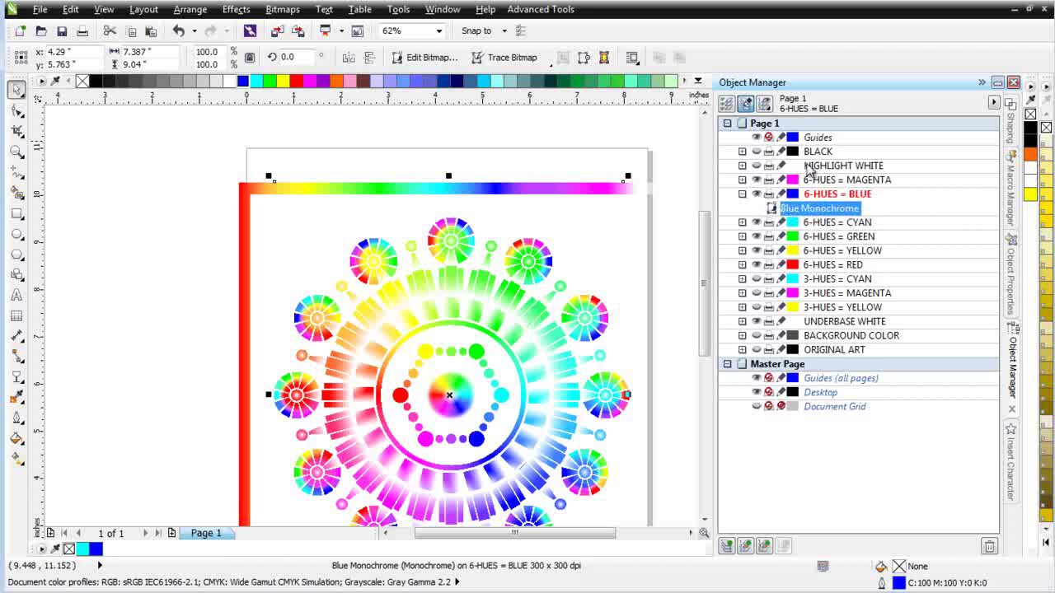
pyautogui.click(757, 152)
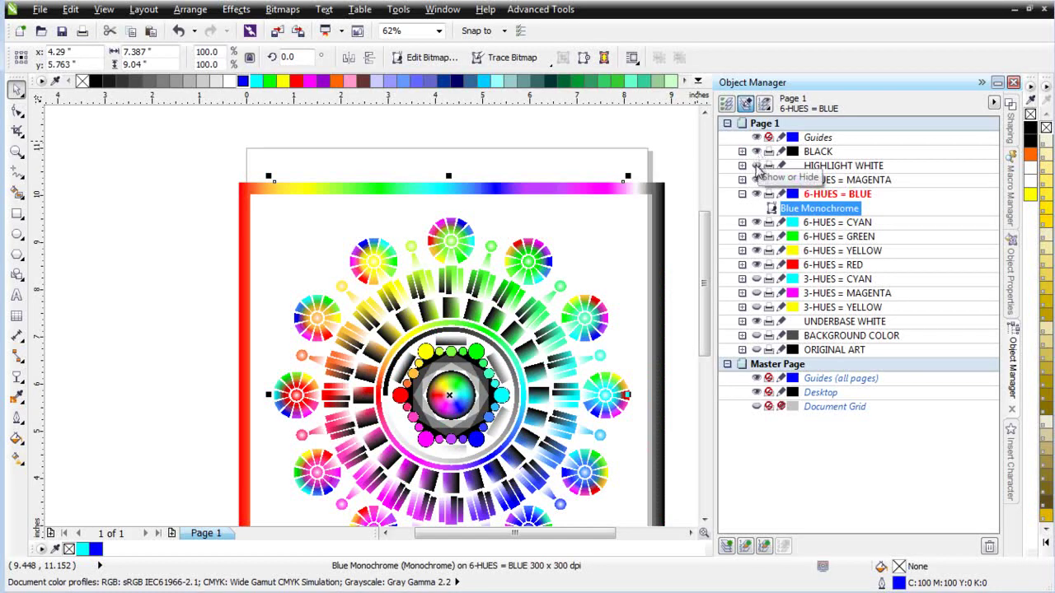
pyautogui.click(756, 166)
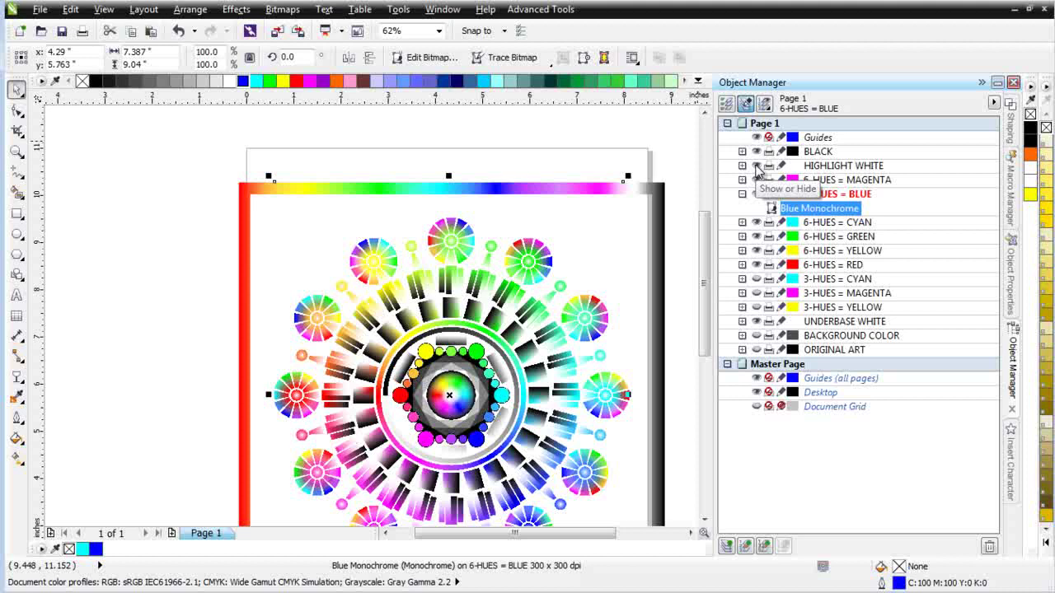
pyautogui.click(756, 166)
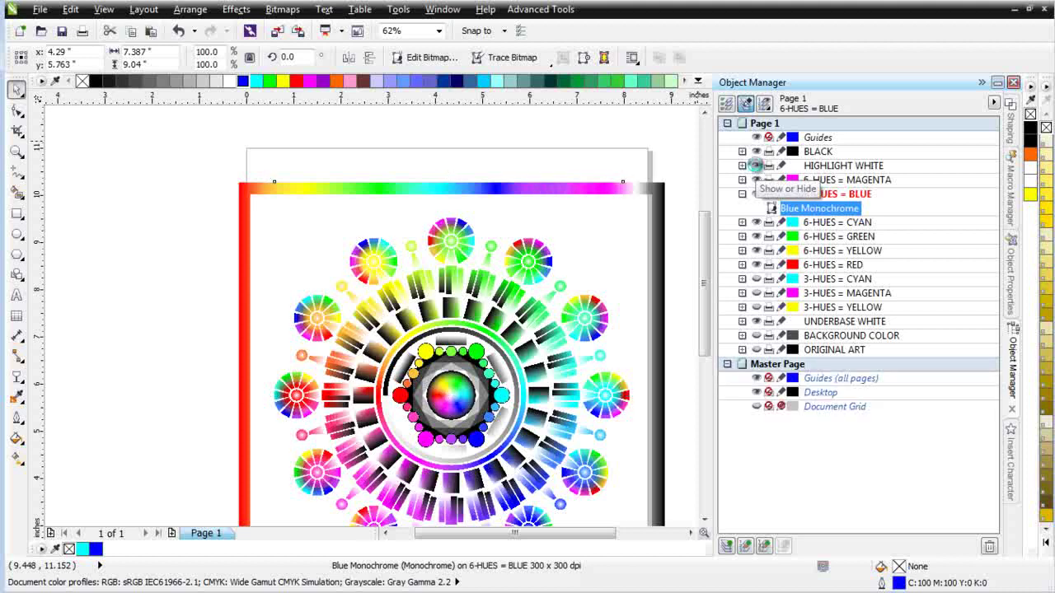
pyautogui.click(757, 167)
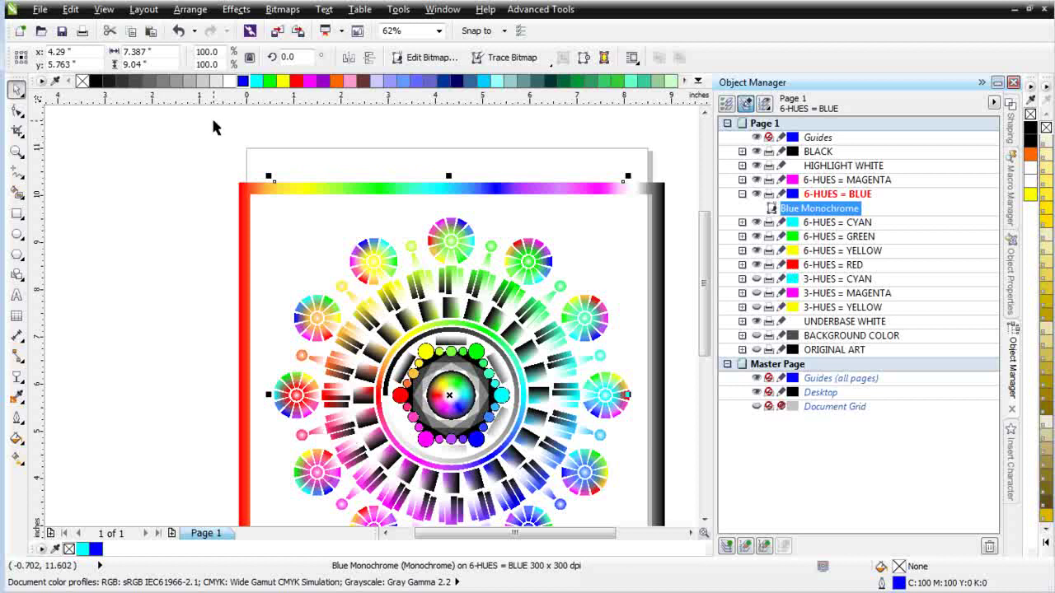
# - Hide UNDERBASE WHITE and marquee-select all eight separation bitmaps on the page
pyautogui.click(756, 322)
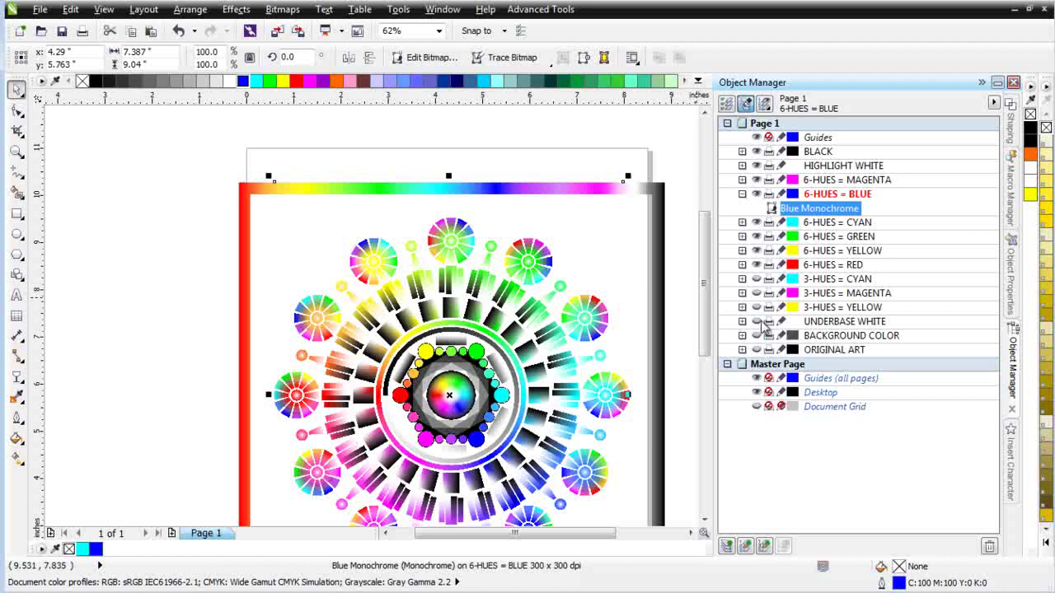
pyautogui.scroll(-1, 205, 237)
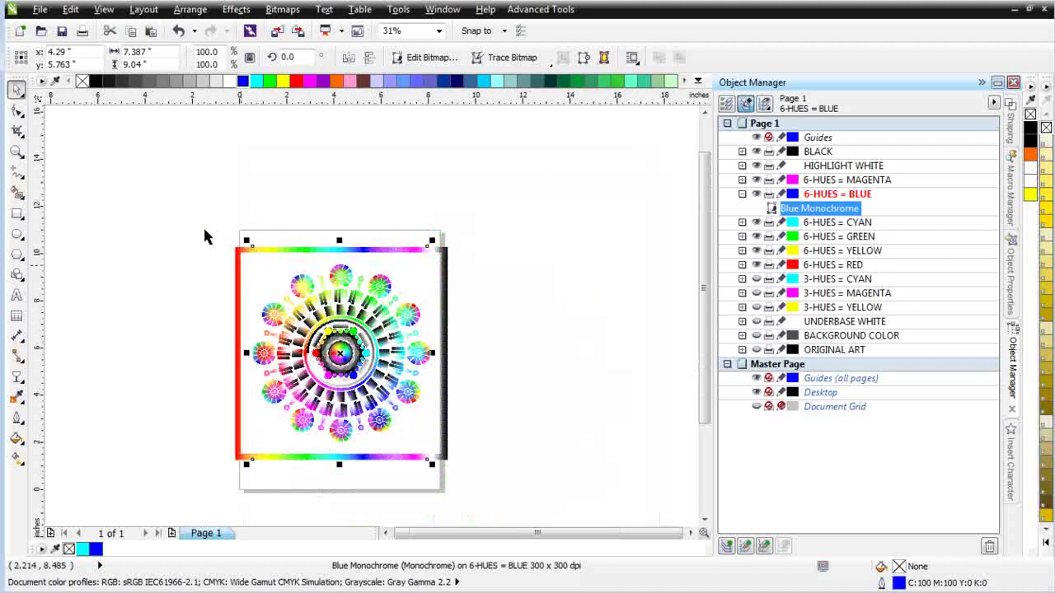
pyautogui.moveTo(191, 199); pyautogui.dragTo(527, 490)
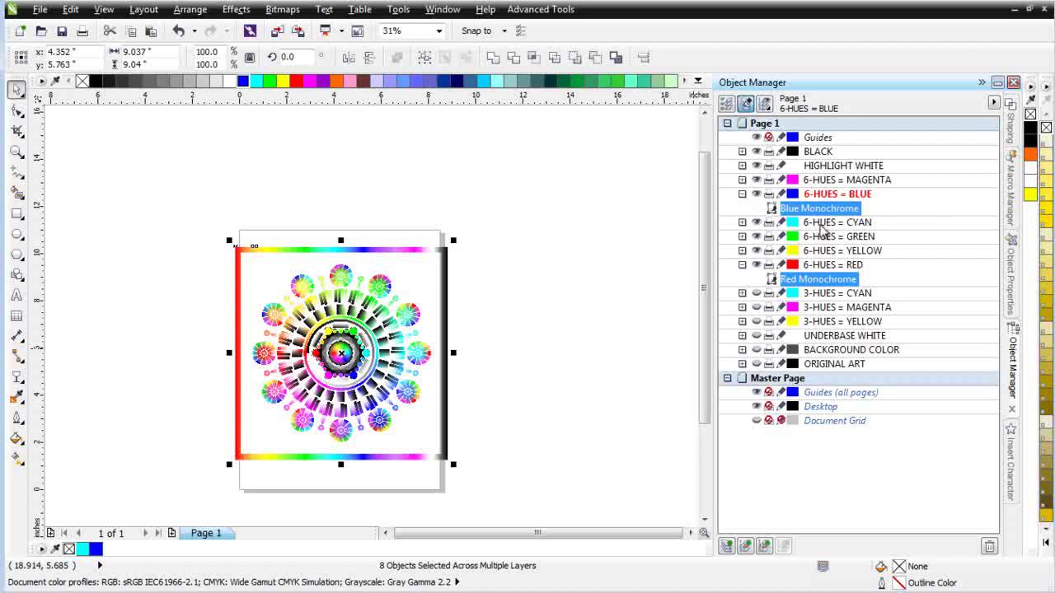
# - Create a new default Letter document, paste the eight separation bitmaps into it, and deselect them
pyautogui.click(20, 34)
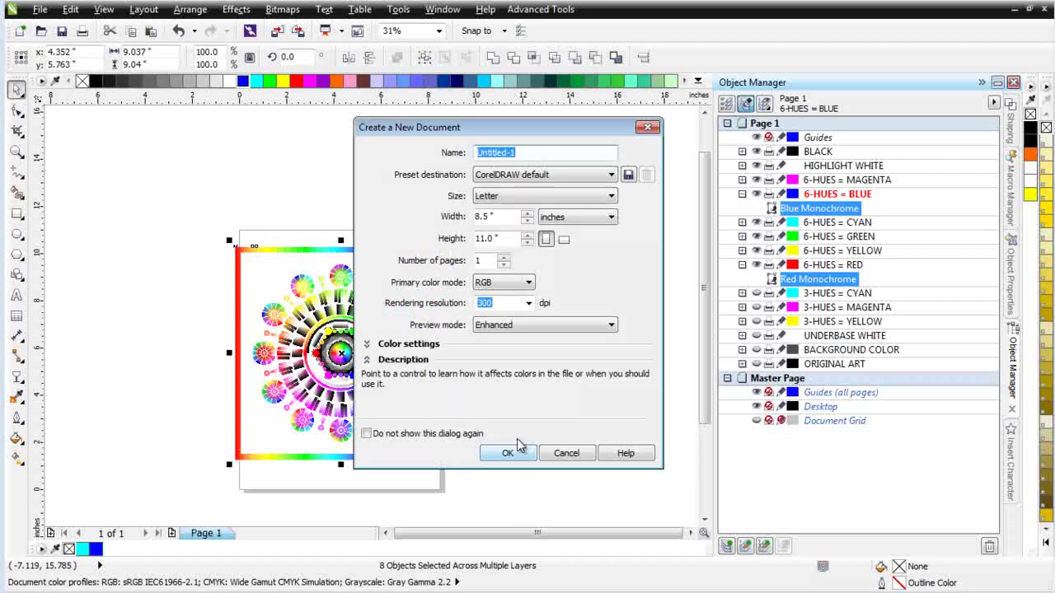
pyautogui.click(509, 450)
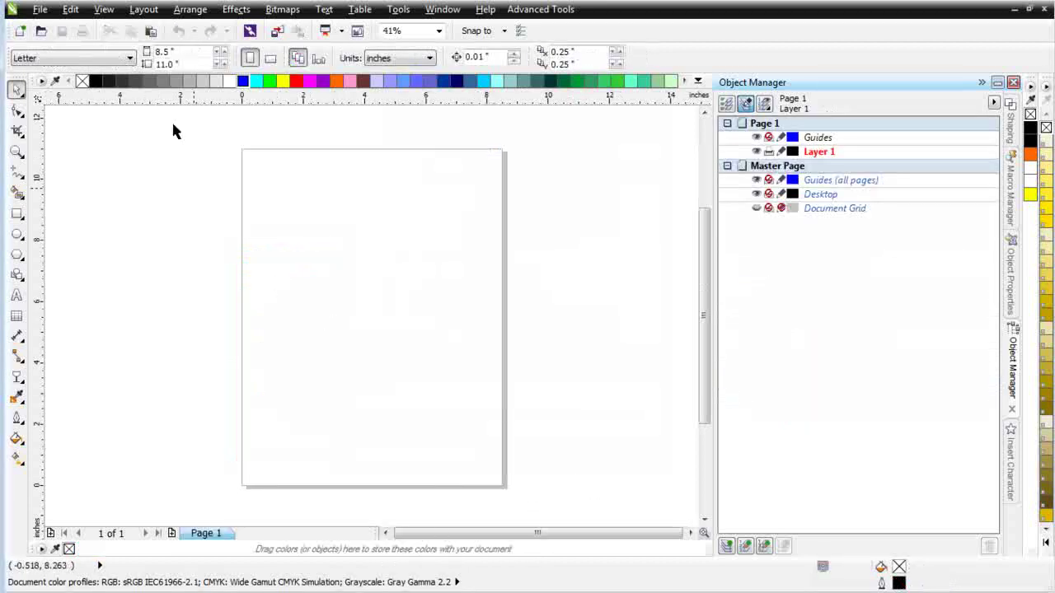
pyautogui.click(151, 31)
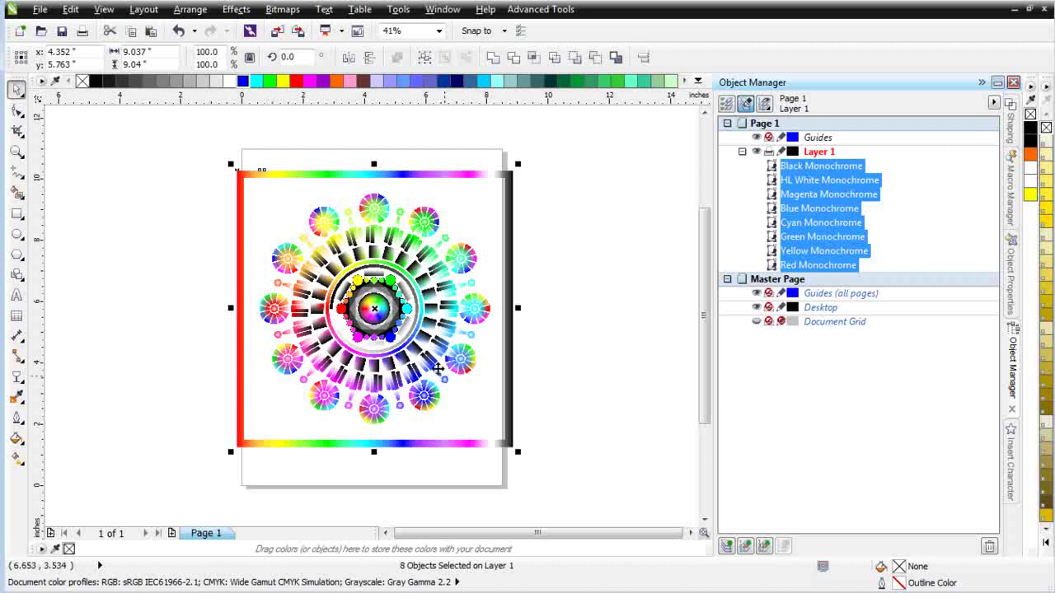
pyautogui.click(603, 287)
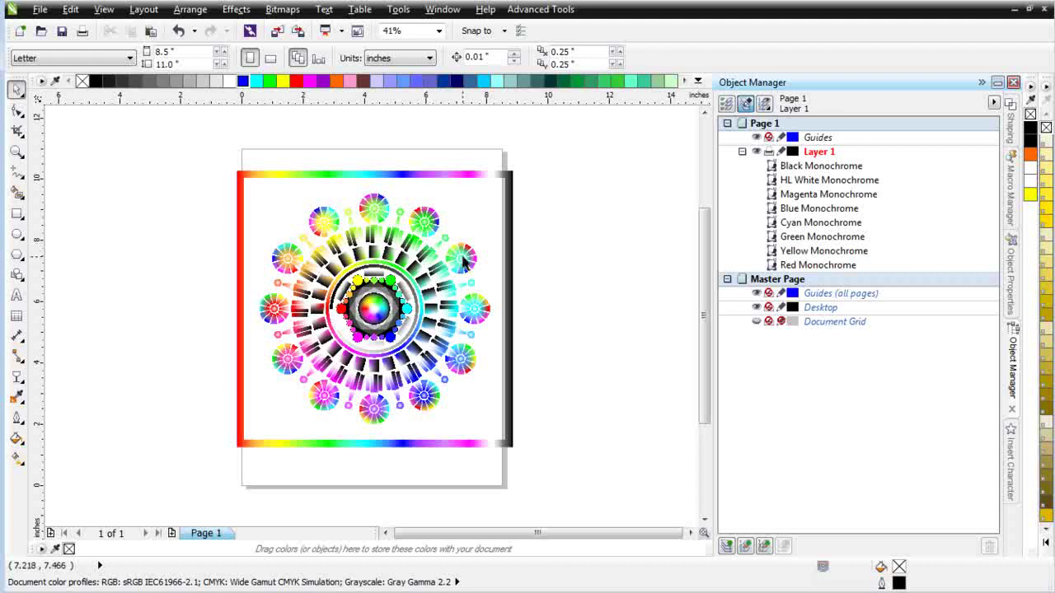
# - Select the Cyan Monochrome bitmap and launch the SimpleSeps Raster plugin from Advanced Tools
pyautogui.scroll(2, 463, 305)
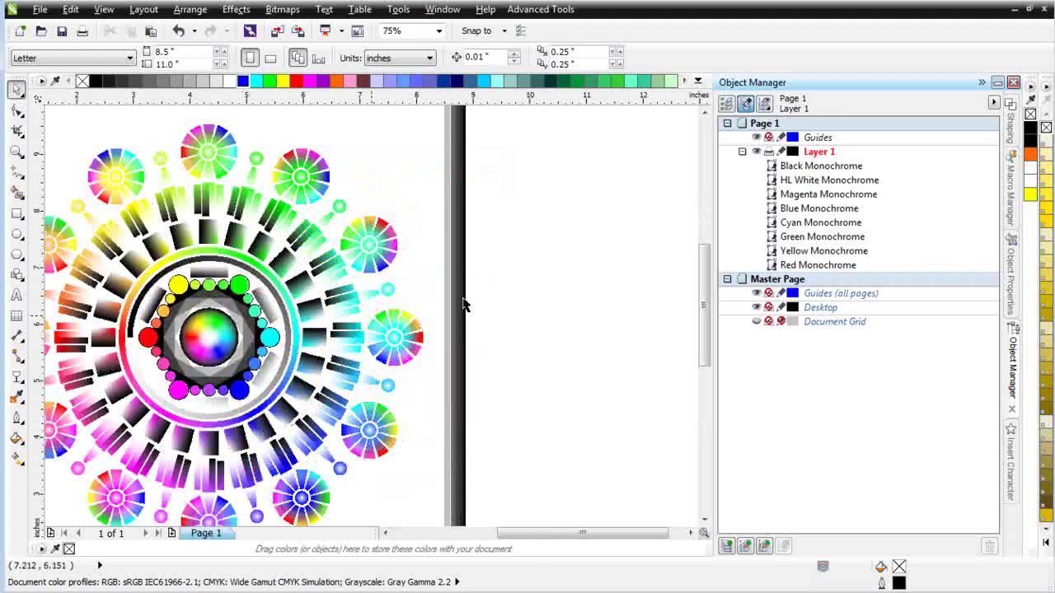
pyautogui.moveTo(697, 282); pyautogui.dragTo(704, 276)
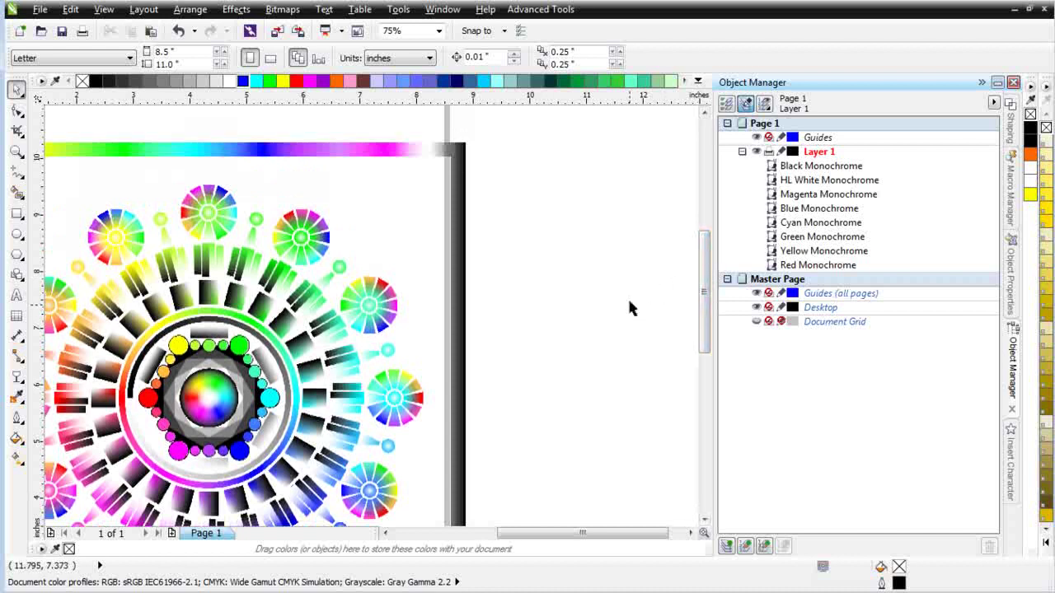
pyautogui.click(811, 224)
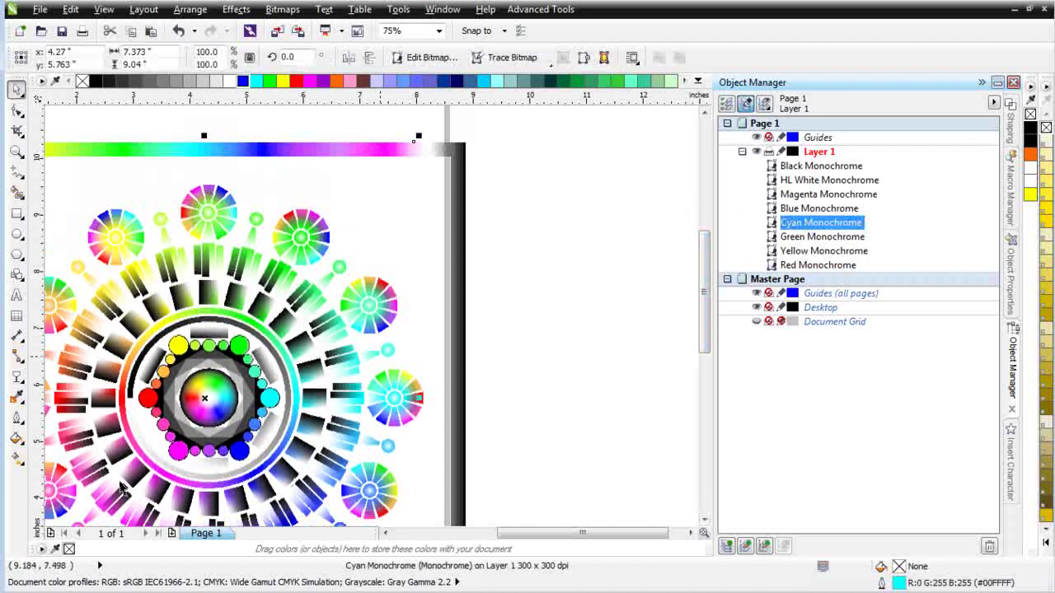
pyautogui.click(540, 10)
pyautogui.click(549, 77)
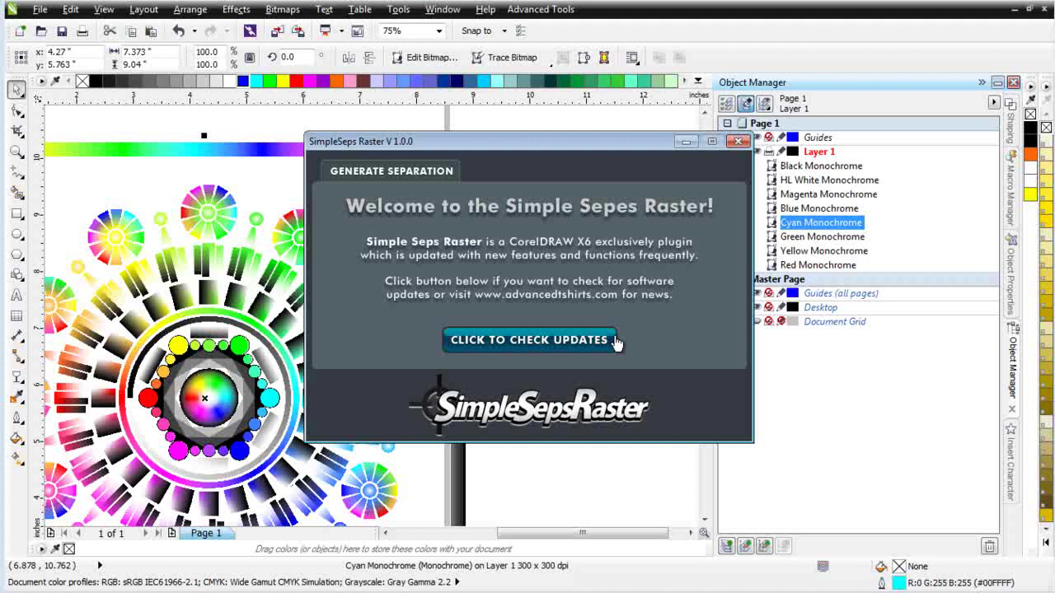
# - Revert the Cyan Monochrome bitmap to grayscale with Monochrome Revert and minimize the plugin window
pyautogui.click(379, 173)
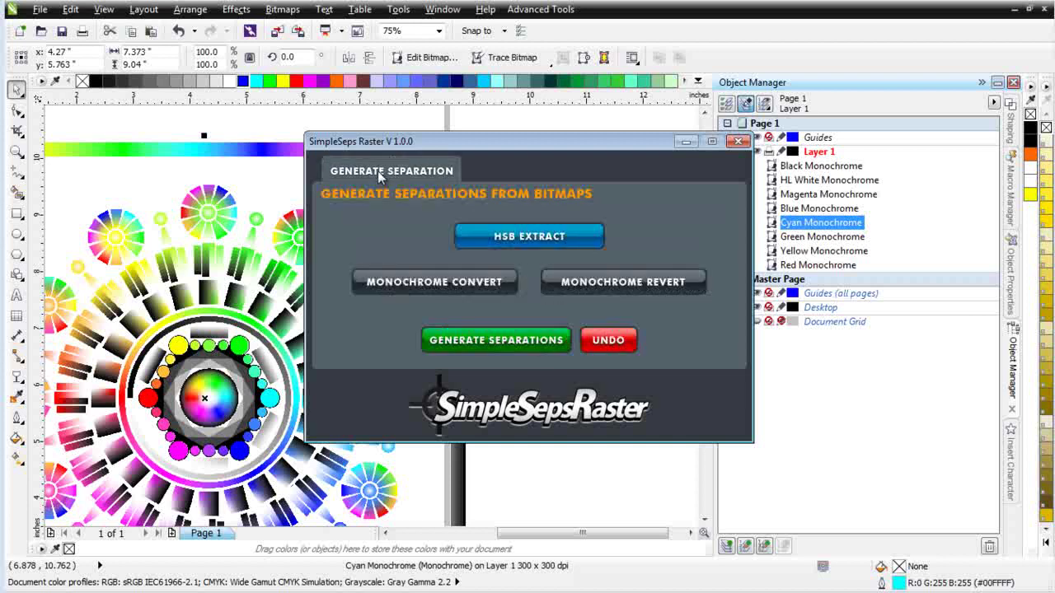
pyautogui.click(651, 284)
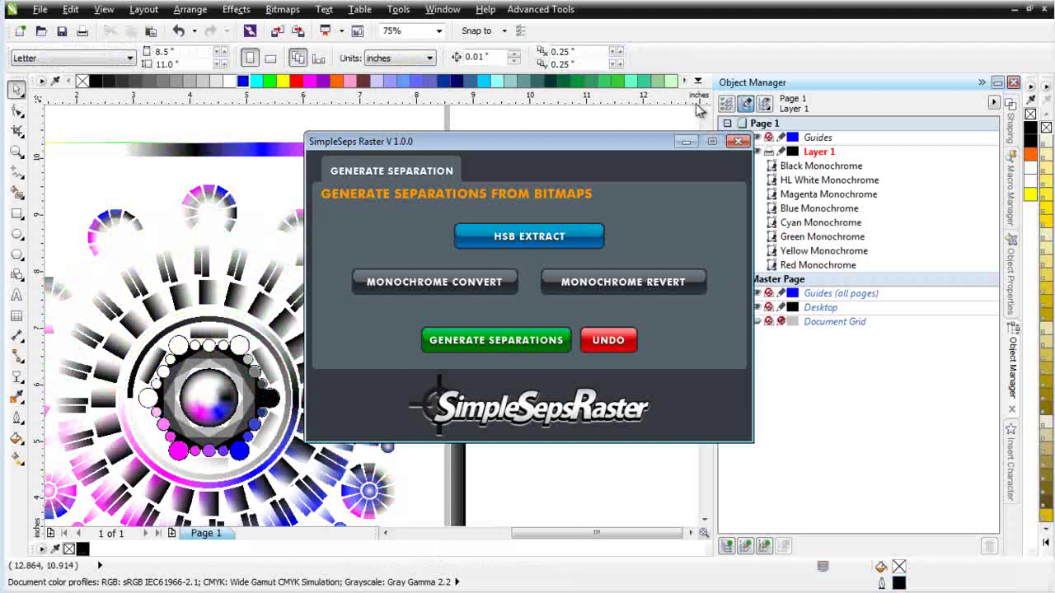
pyautogui.click(688, 142)
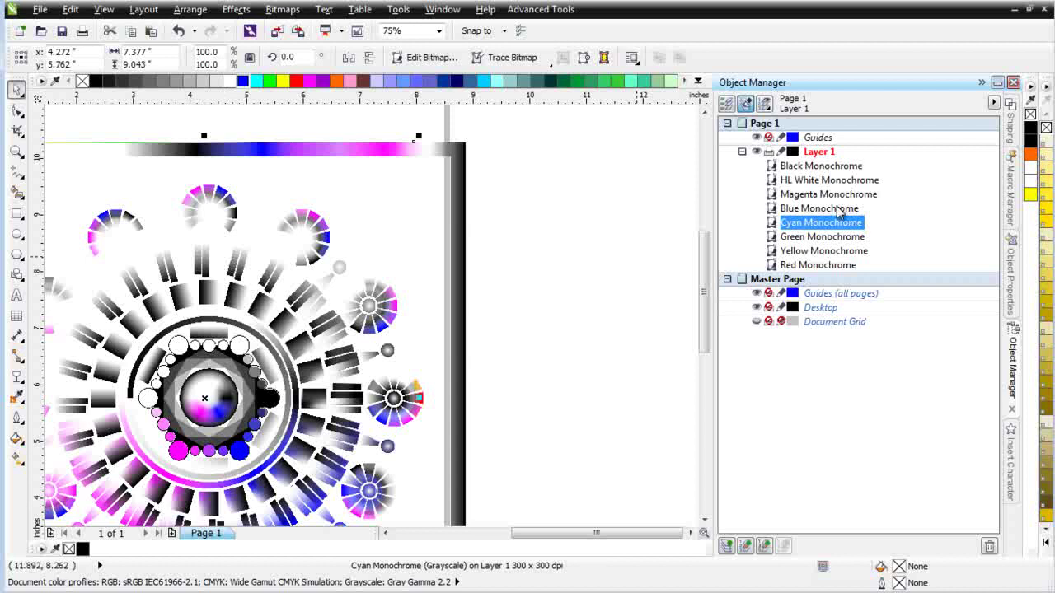
pyautogui.click(237, 10)
# - Apply a Tone Curve to the cyan grayscale bitmap, bending it down through 144, 85 with Preview on
pyautogui.moveTo(255, 28)
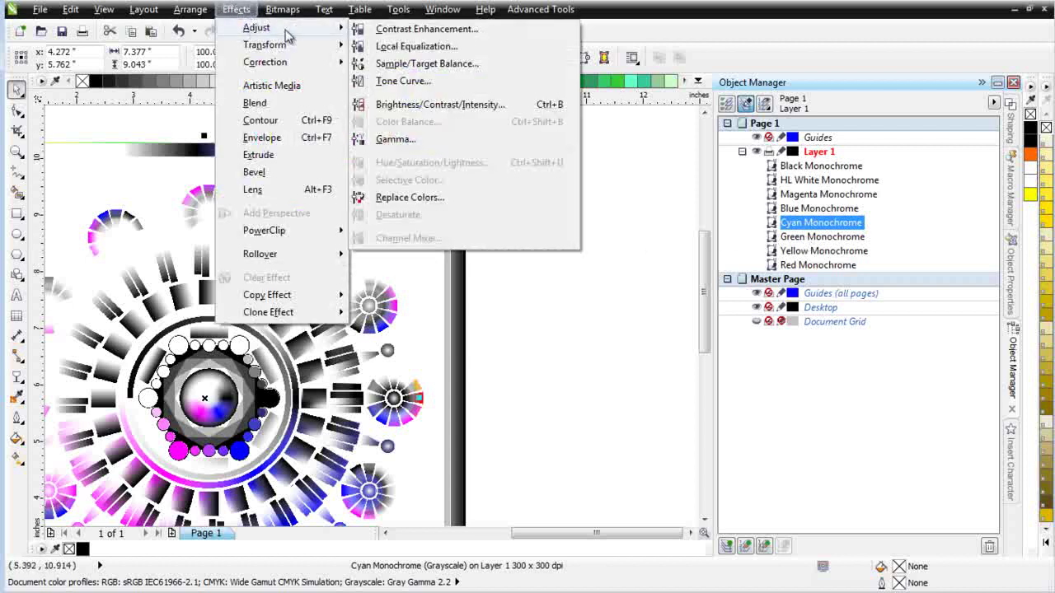
pyautogui.click(407, 83)
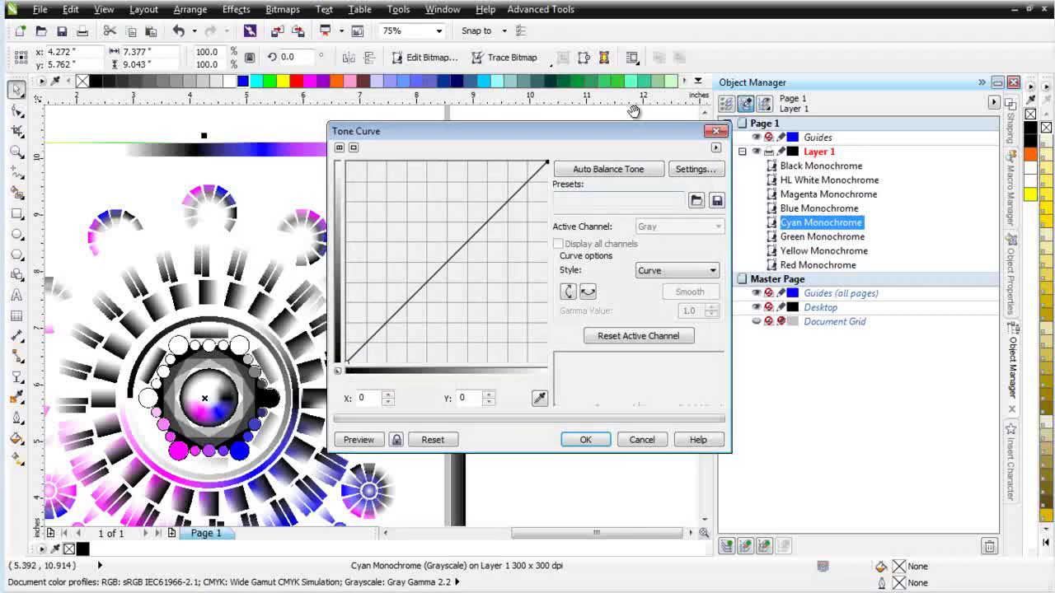
pyautogui.moveTo(593, 132); pyautogui.dragTo(734, 132)
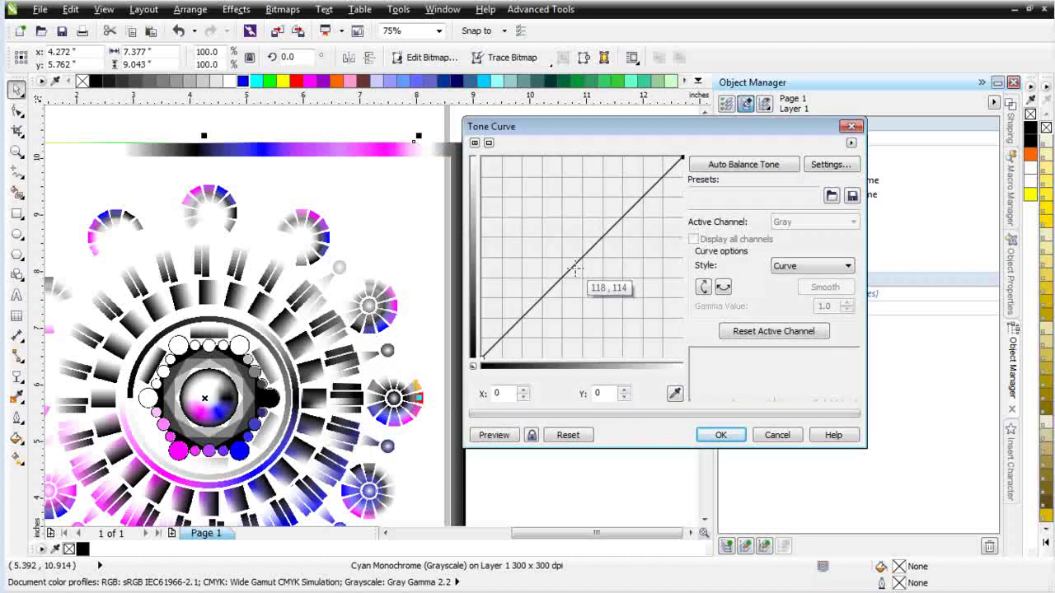
pyautogui.moveTo(575, 268); pyautogui.dragTo(538, 247)
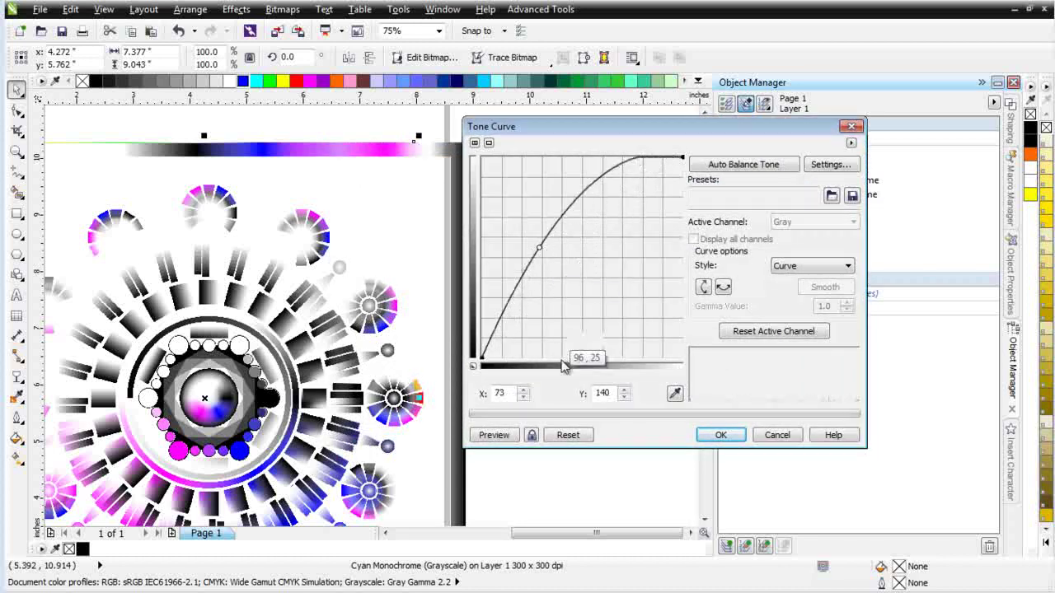
pyautogui.click(494, 434)
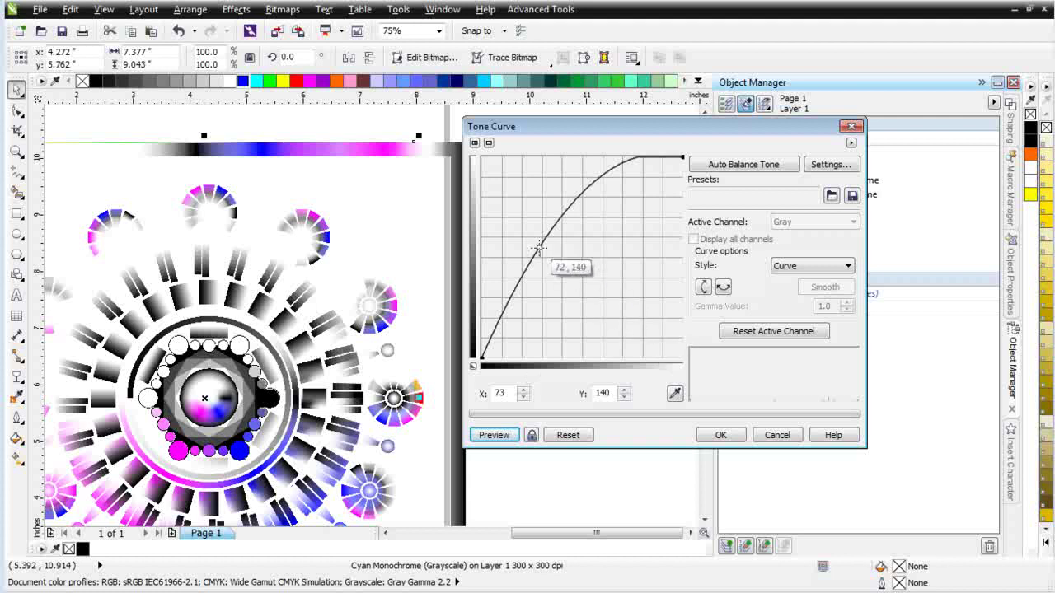
pyautogui.moveTo(538, 248); pyautogui.dragTo(594, 290)
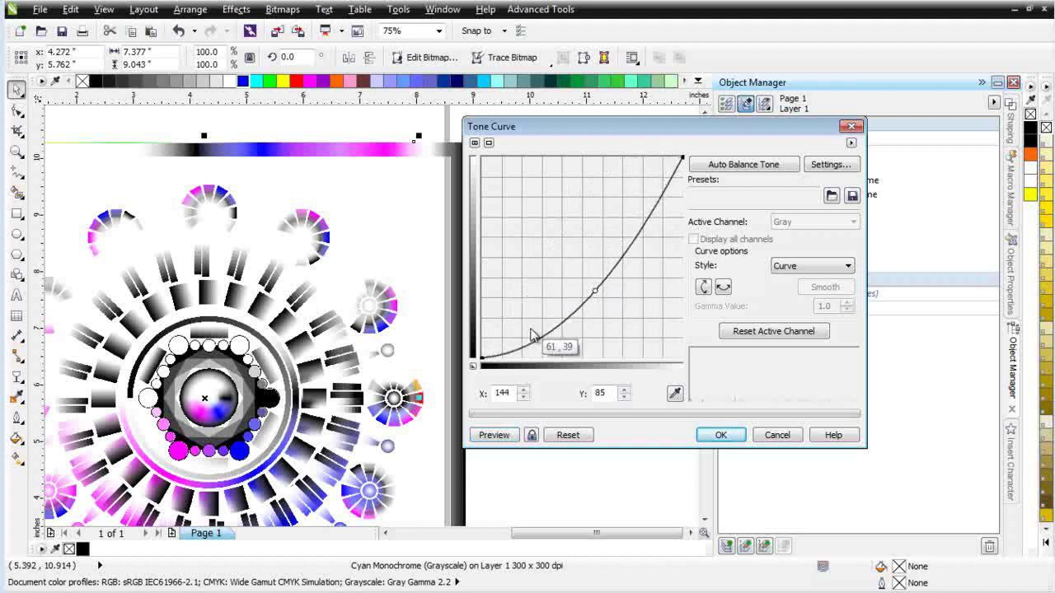
pyautogui.click(498, 435)
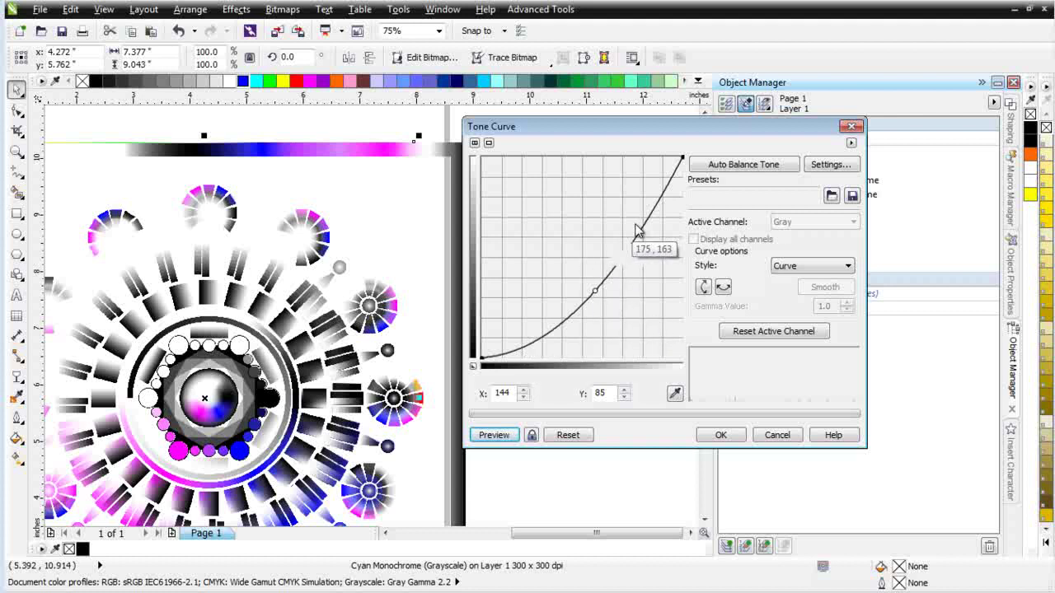
# - Reset the tone curve to a diagonal and set its style to Straight
pyautogui.click(848, 266)
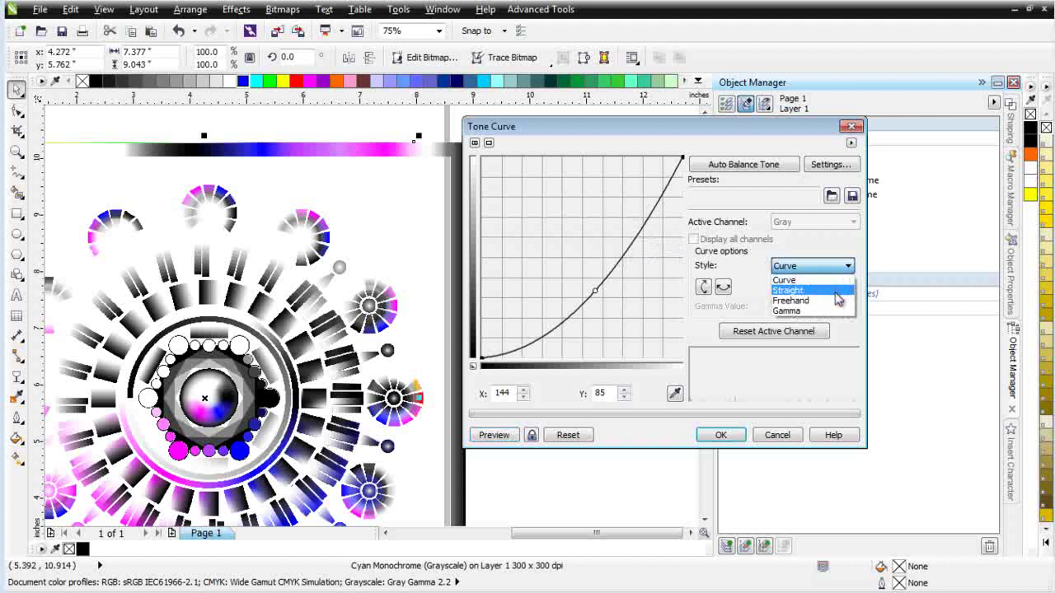
pyautogui.click(838, 298)
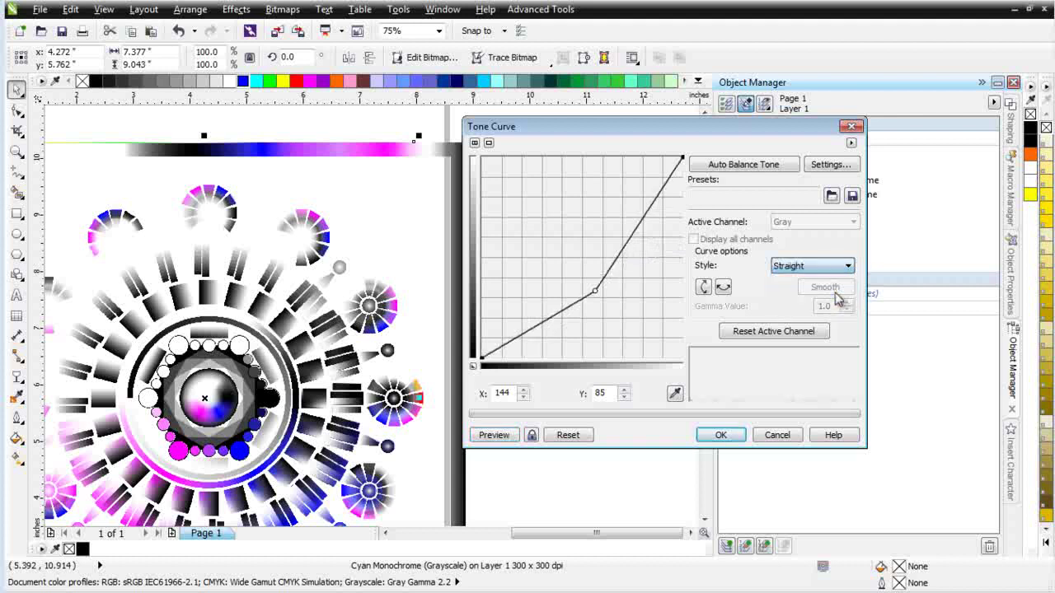
pyautogui.click(554, 436)
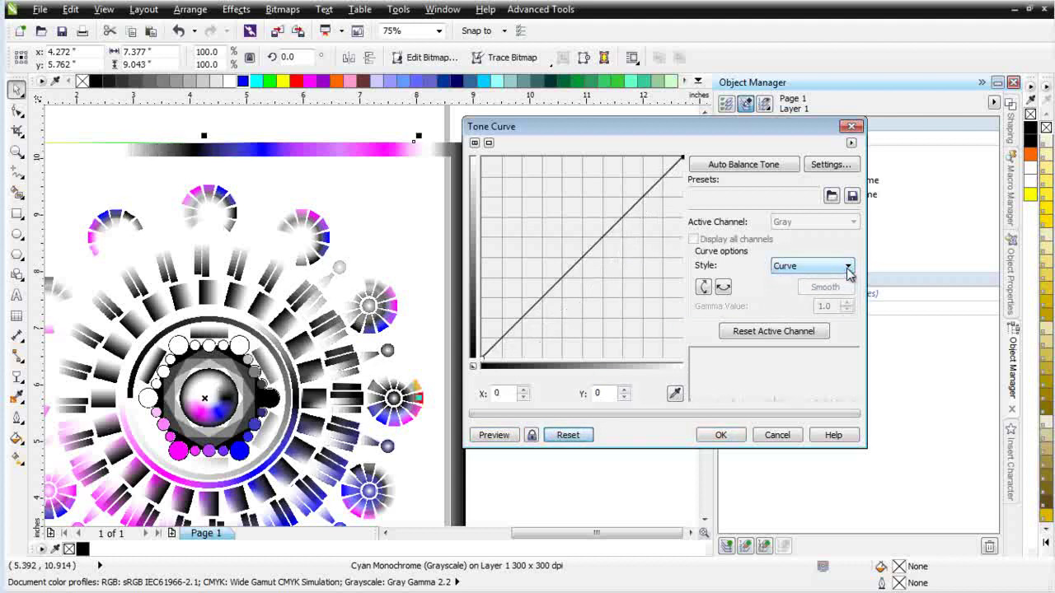
pyautogui.click(847, 267)
pyautogui.click(838, 292)
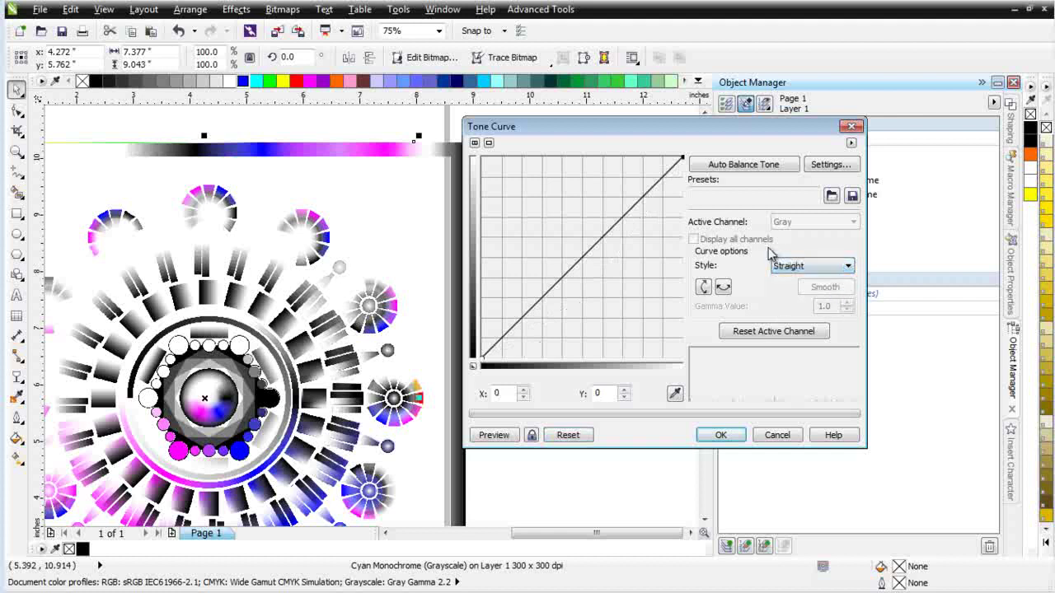
# - Add curve points, pulling highlights down to 252, 195 and lifting the black end to about 3, 45, then preview
pyautogui.click(628, 208)
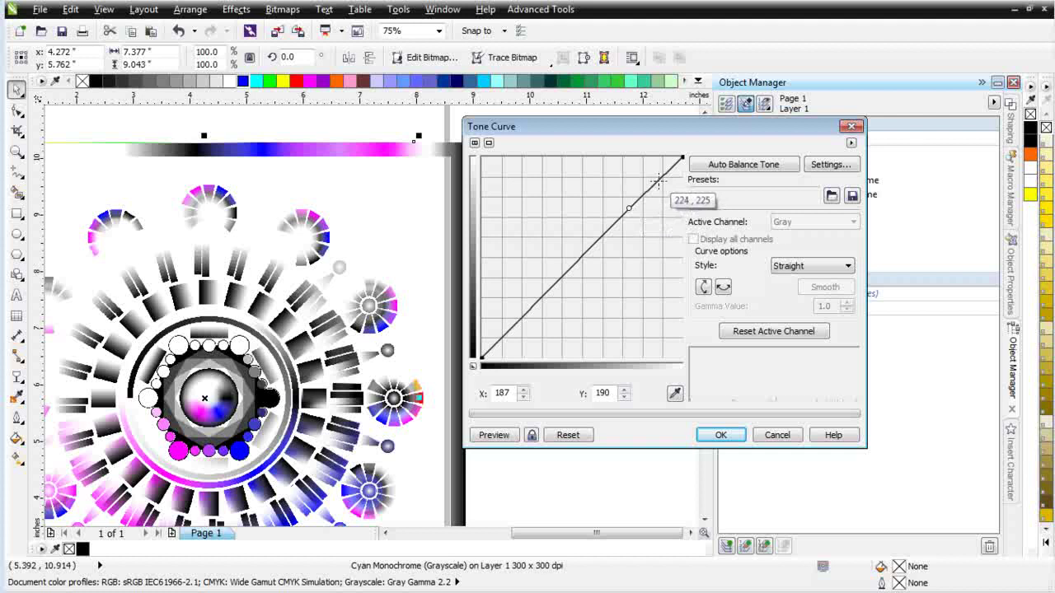
pyautogui.click(658, 181)
pyautogui.moveTo(658, 181); pyautogui.dragTo(680, 206)
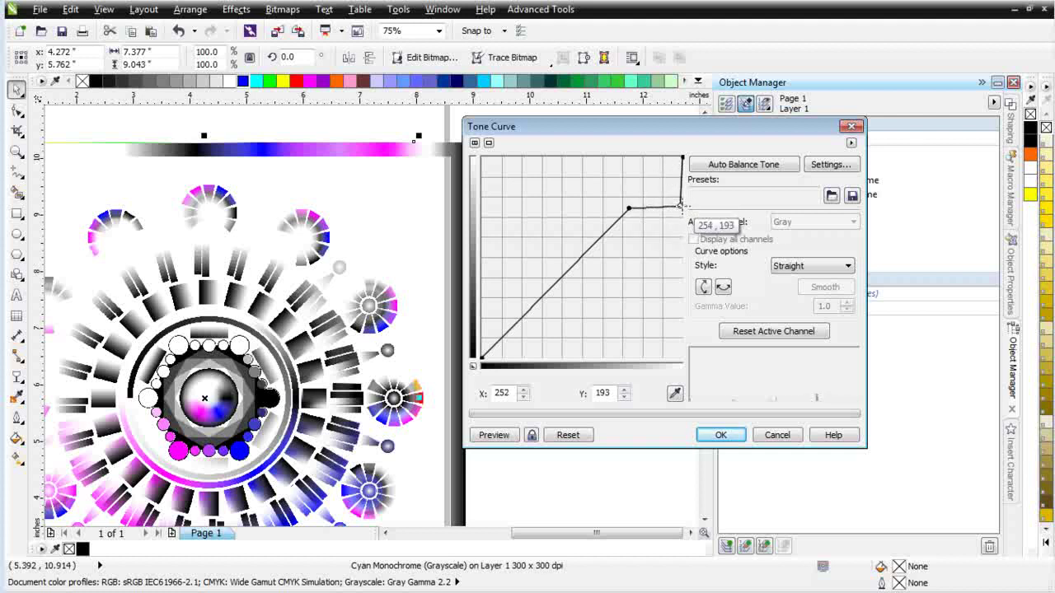
pyautogui.click(525, 317)
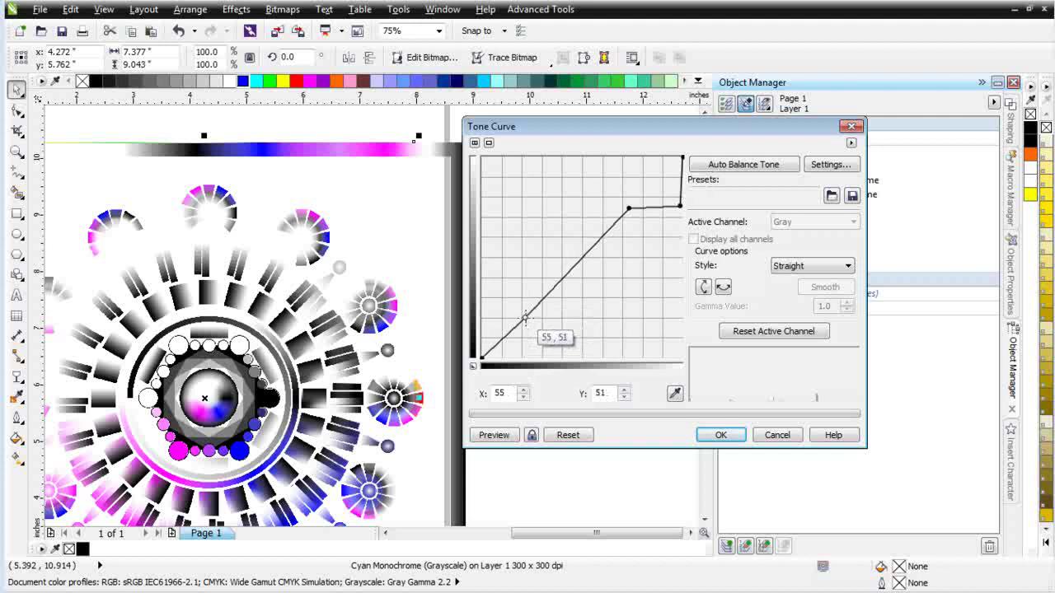
pyautogui.moveTo(506, 335); pyautogui.dragTo(483, 323)
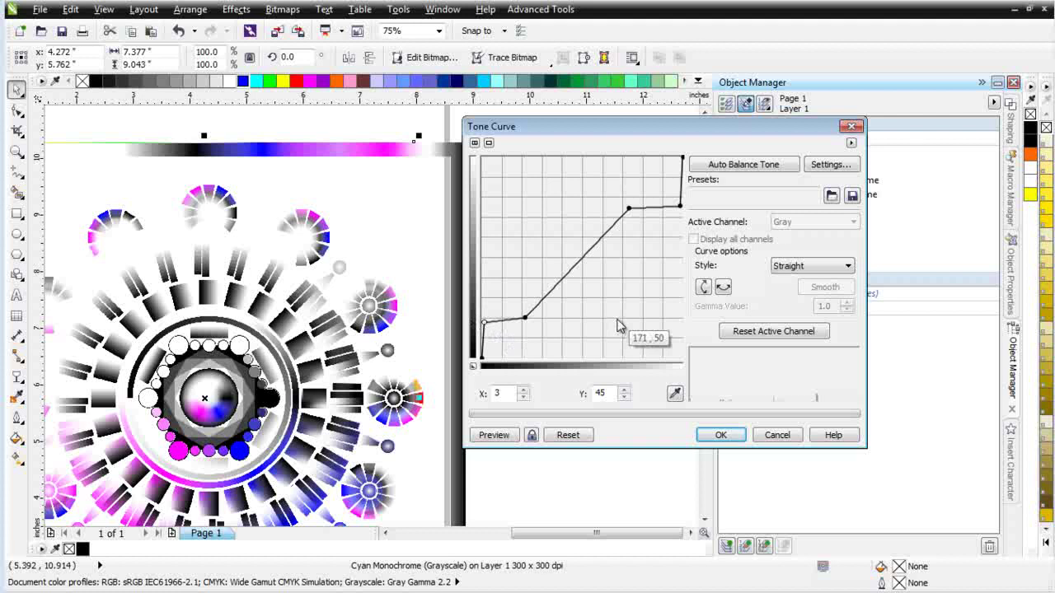
pyautogui.click(488, 434)
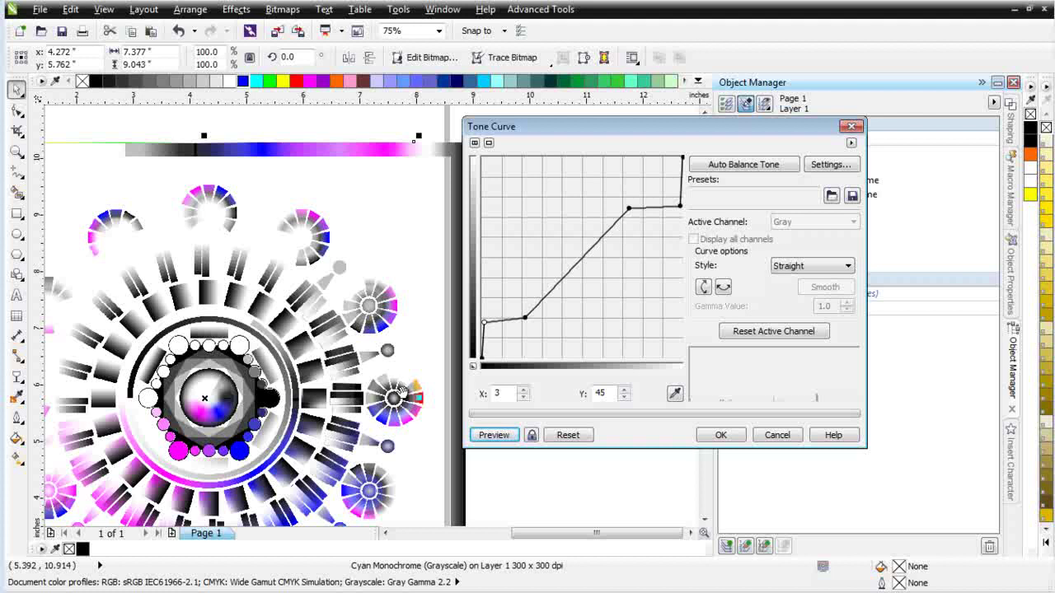
# - Cancel the tone curve test, browse the Effects > Adjust menu, and close it without choosing
pyautogui.click(774, 434)
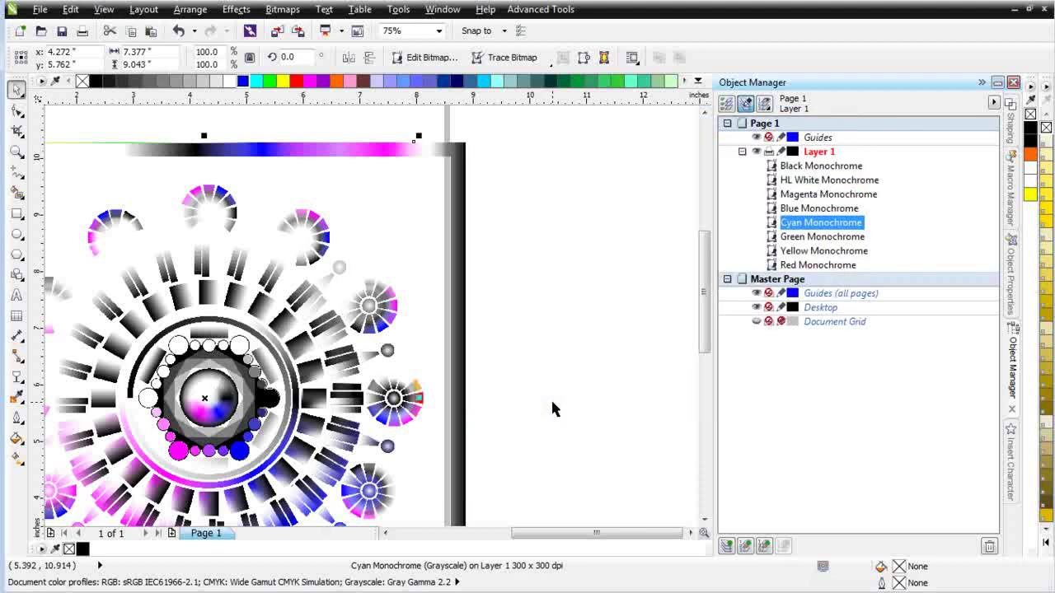
pyautogui.click(223, 12)
pyautogui.moveTo(255, 32)
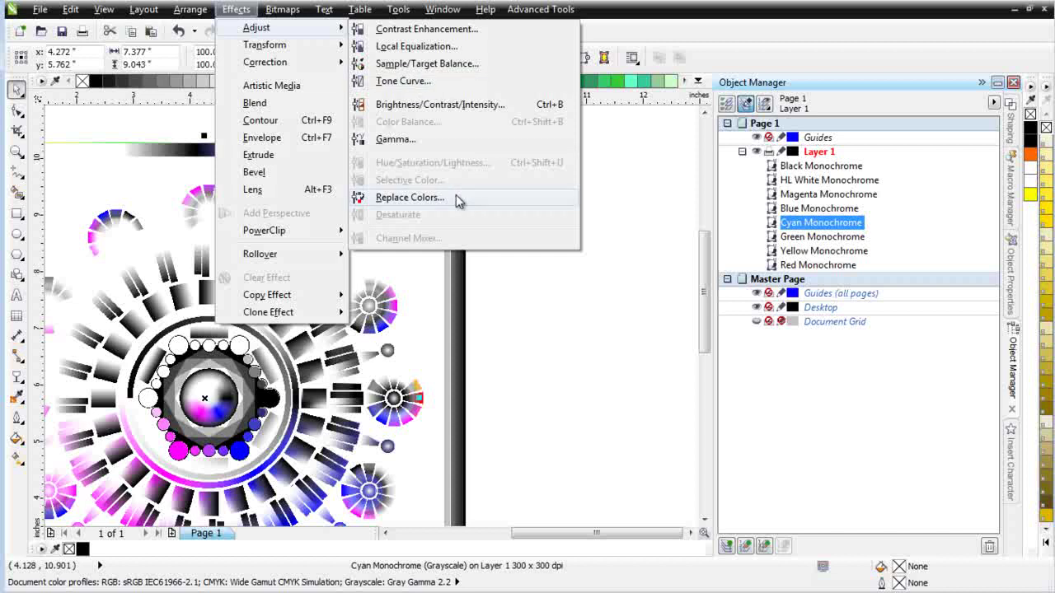
pyautogui.click(782, 51)
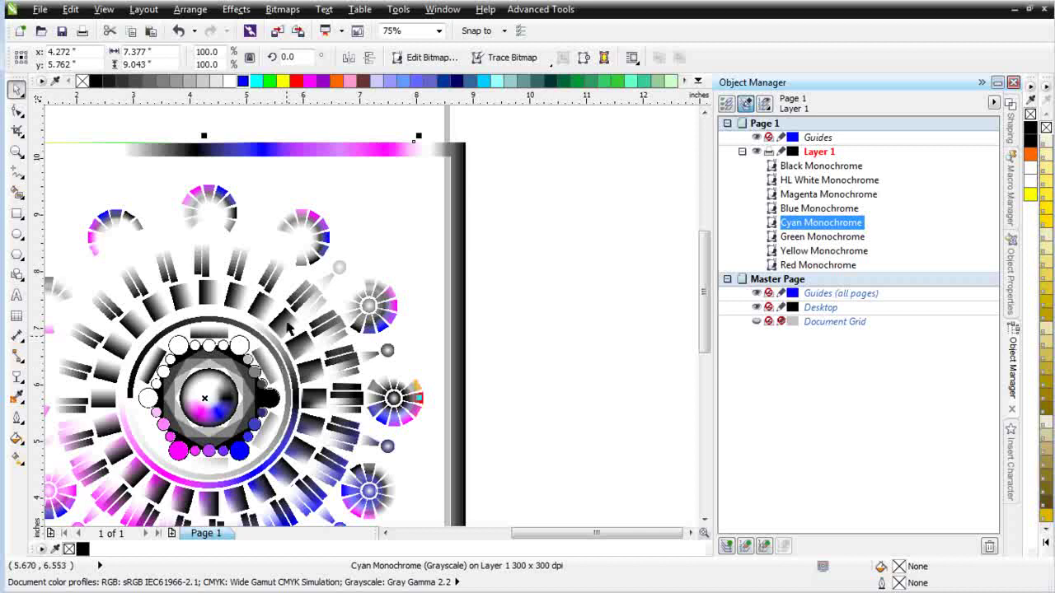
# - Convert the grayscale cyan bitmap back to monochrome with SimpleSeps Raster's Monochrome Convert, then close the plugin
pyautogui.click(558, 10)
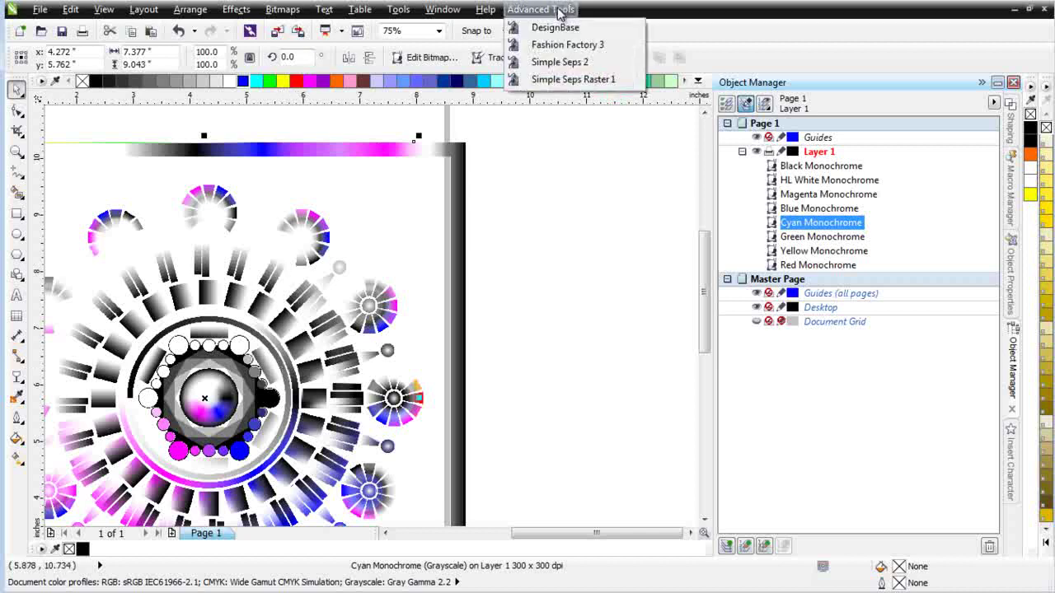
pyautogui.click(567, 79)
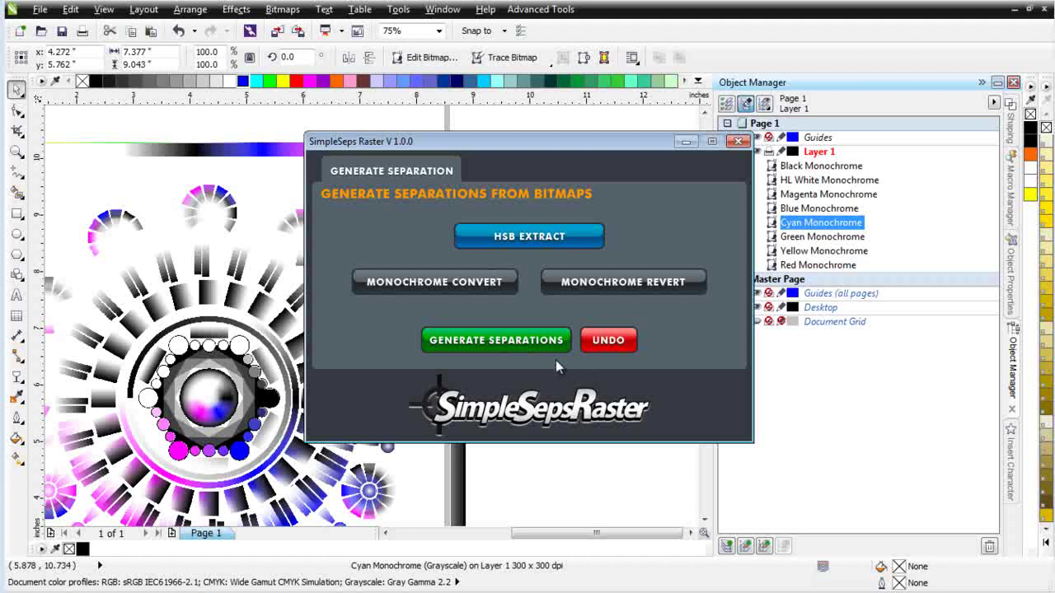
pyautogui.click(407, 283)
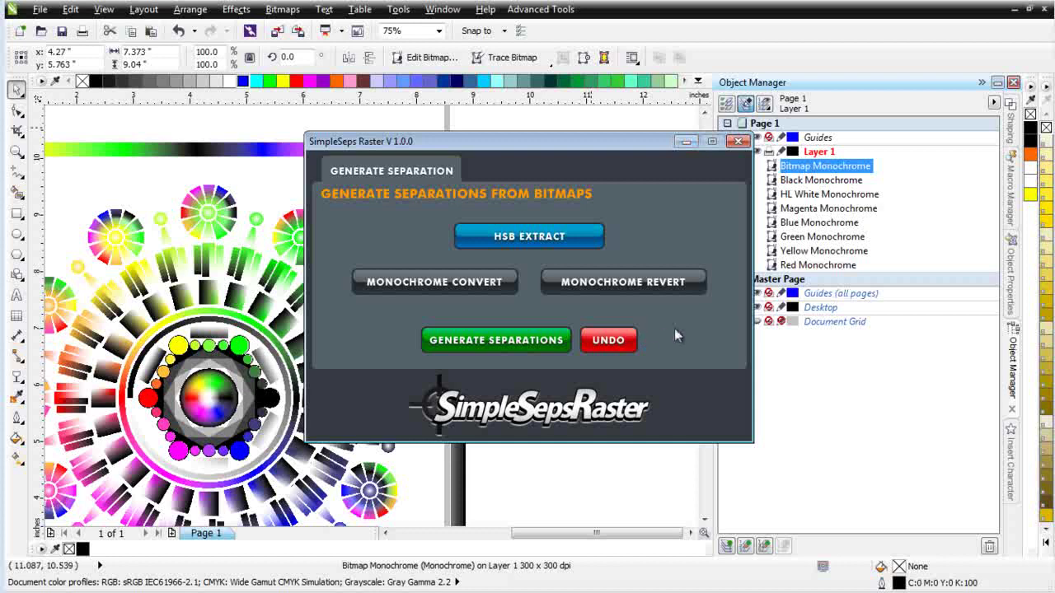
pyautogui.click(737, 141)
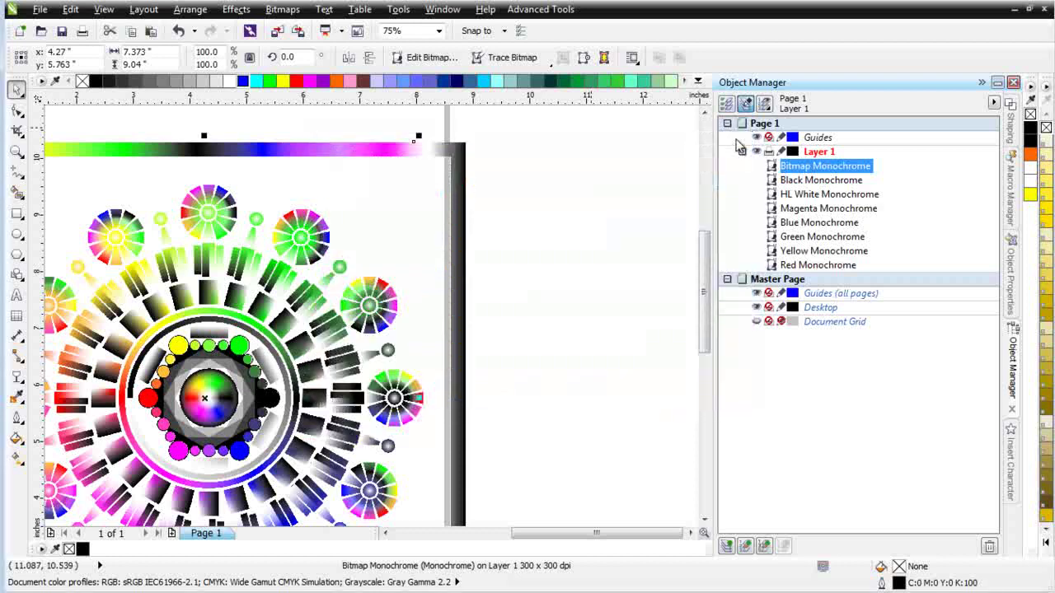
# - Rename the Bitmap Monochrome object to 'Cyan Monochrome' in the Object Manager
pyautogui.click(841, 171)
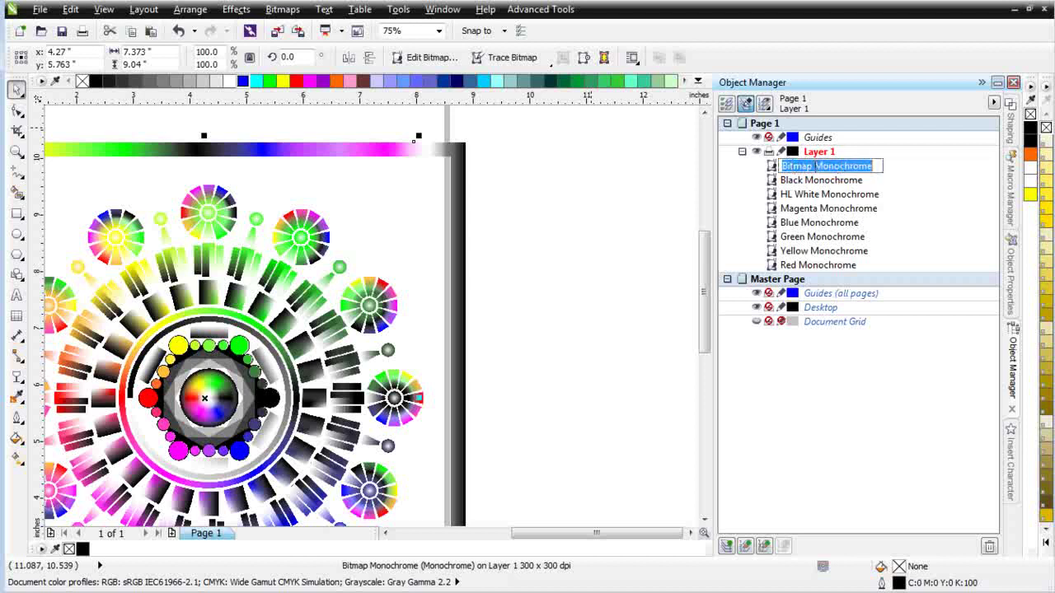
pyautogui.click(813, 166)
pyautogui.moveTo(814, 166); pyautogui.dragTo(781, 165)
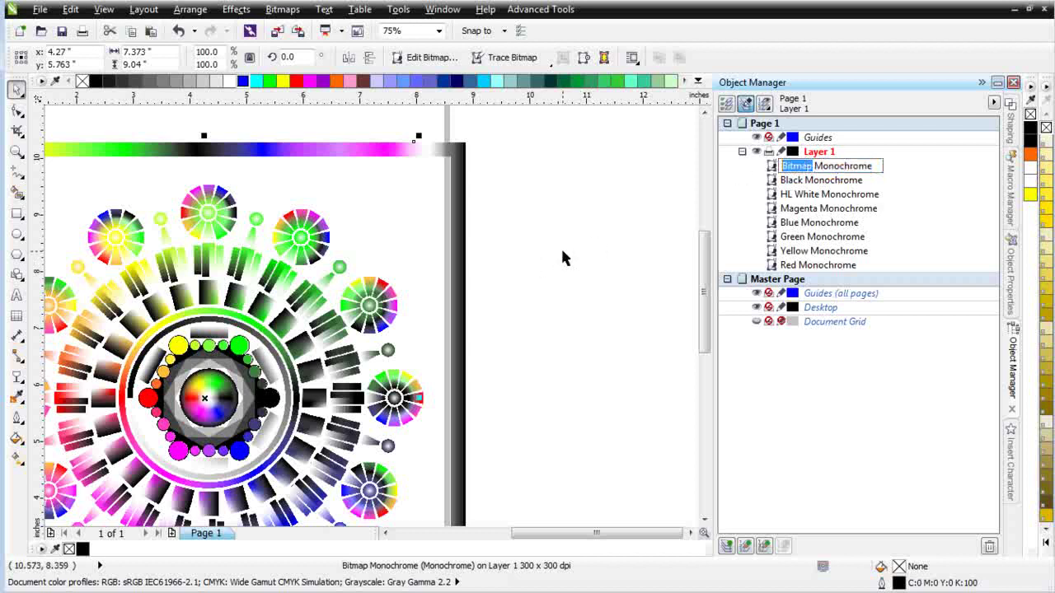
pyautogui.press('BackSpace')
pyautogui.write('Cya')
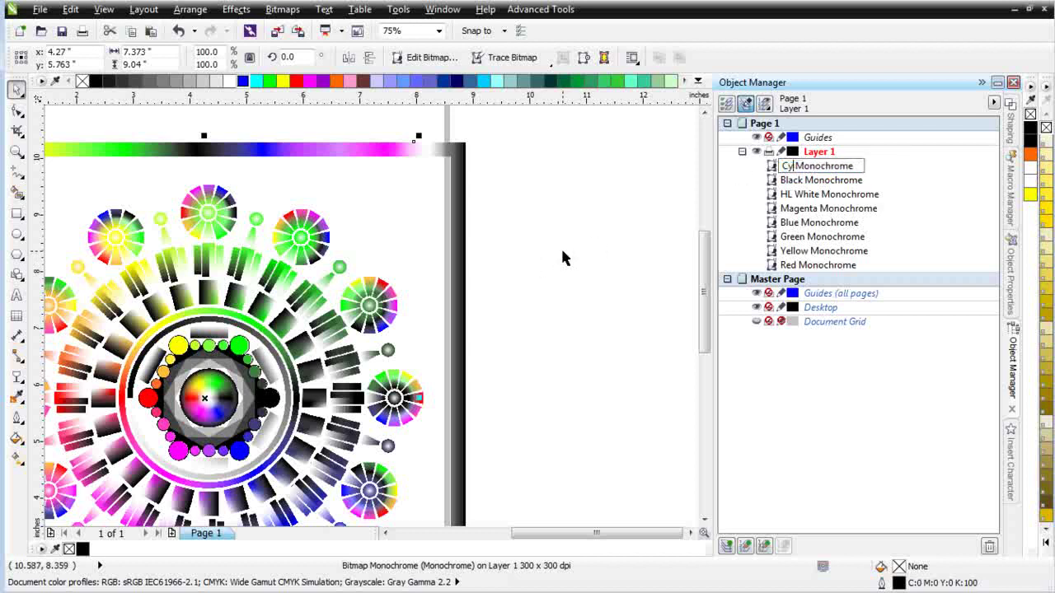
pyautogui.write('n')
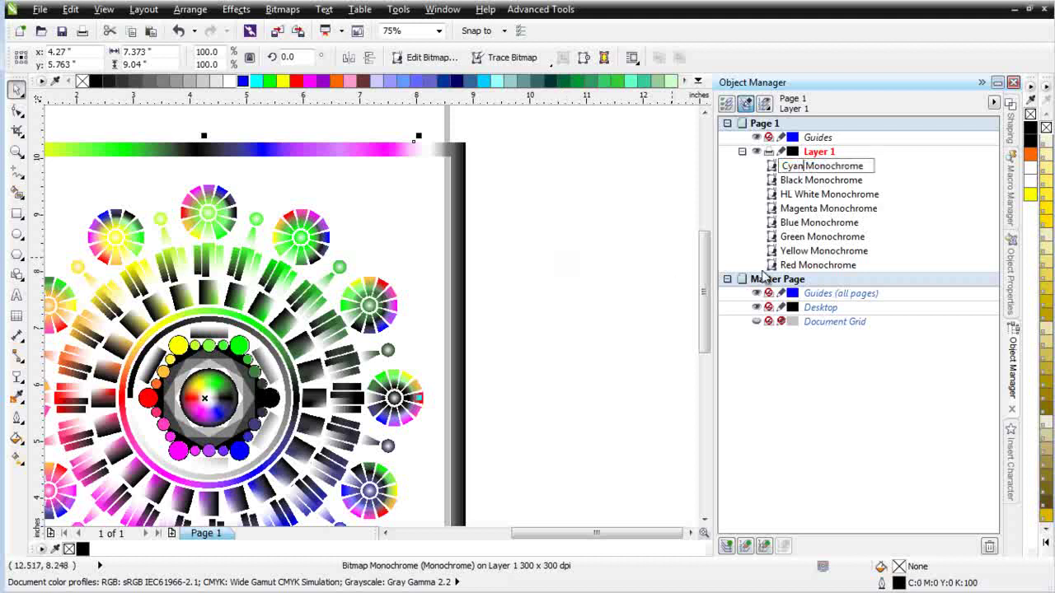
pyautogui.click(605, 237)
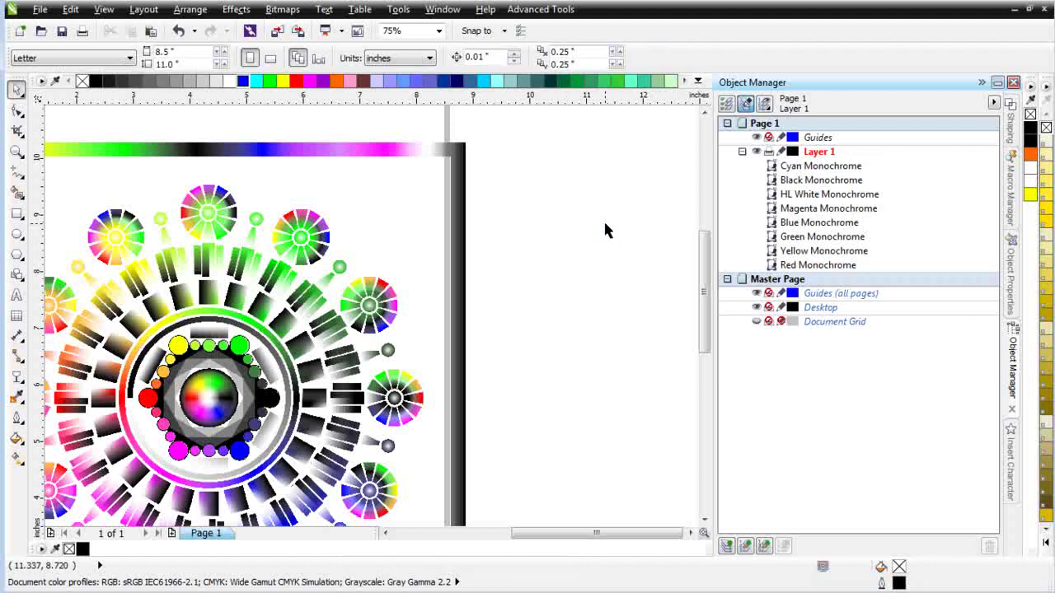
# - Colour the Cyan Monochrome bitmap 100% cyan and move it below Blue Monochrome
pyautogui.click(805, 168)
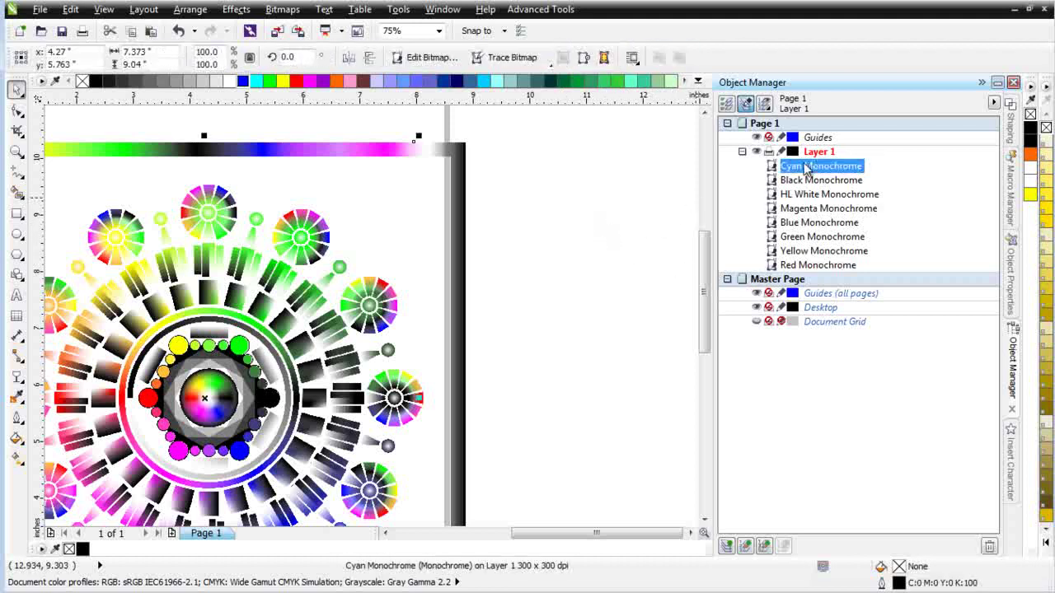
pyautogui.click(257, 81)
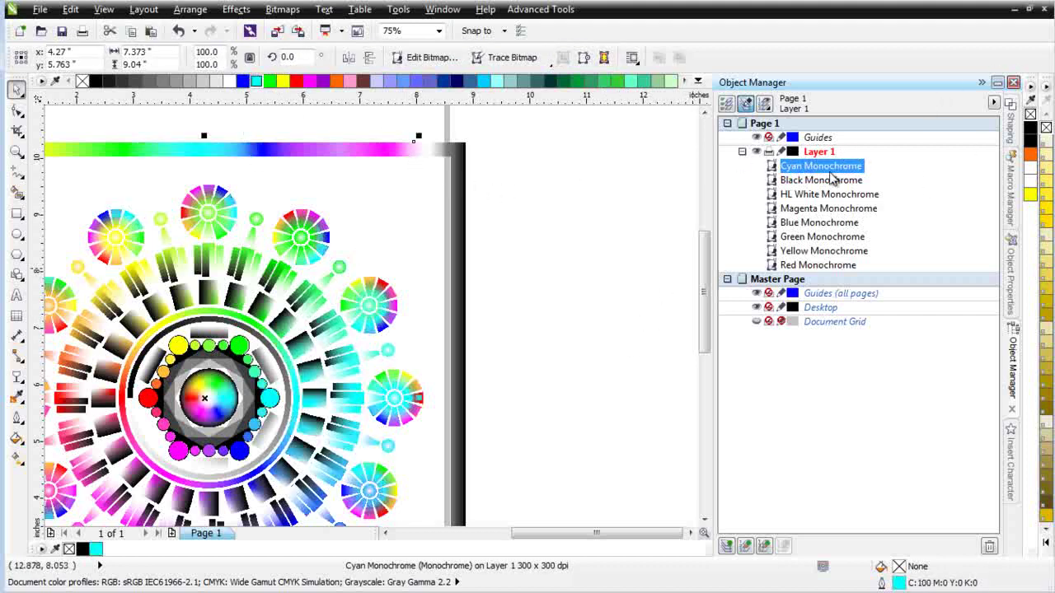
pyautogui.moveTo(842, 167); pyautogui.dragTo(830, 235)
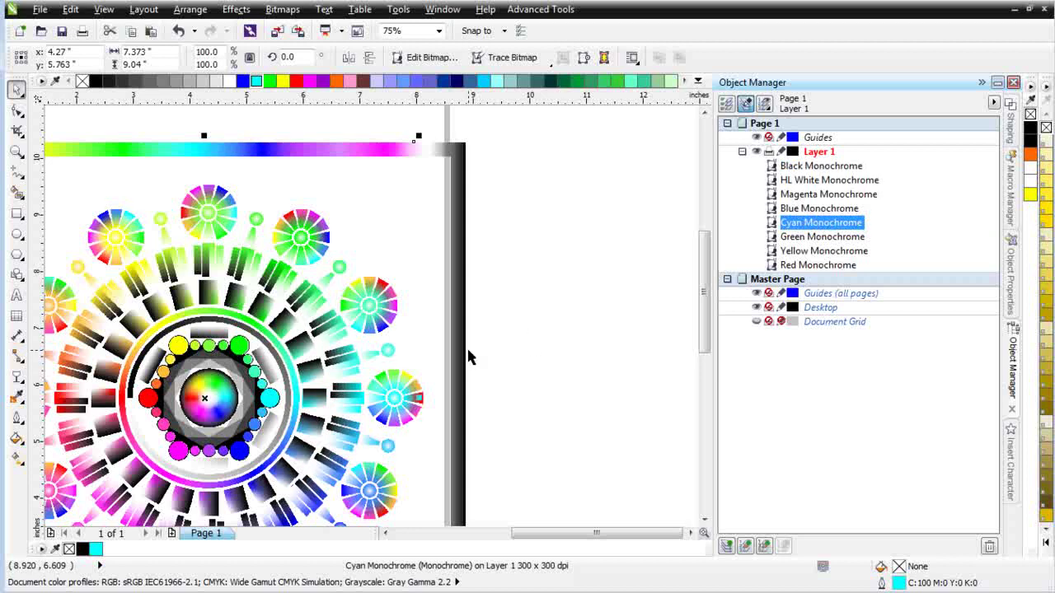
# - Launch the SimpleSeps Raster tool from the add-on tools menu
pyautogui.scroll(-1, 461, 346)
pyautogui.scroll(1, 360, 322)
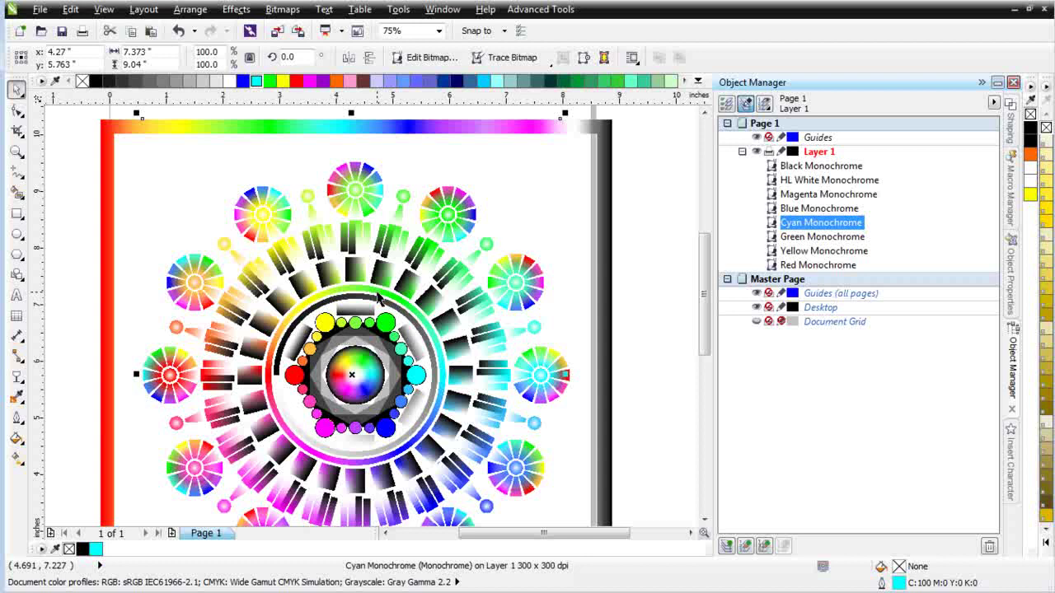
pyautogui.click(539, 9)
pyautogui.click(562, 79)
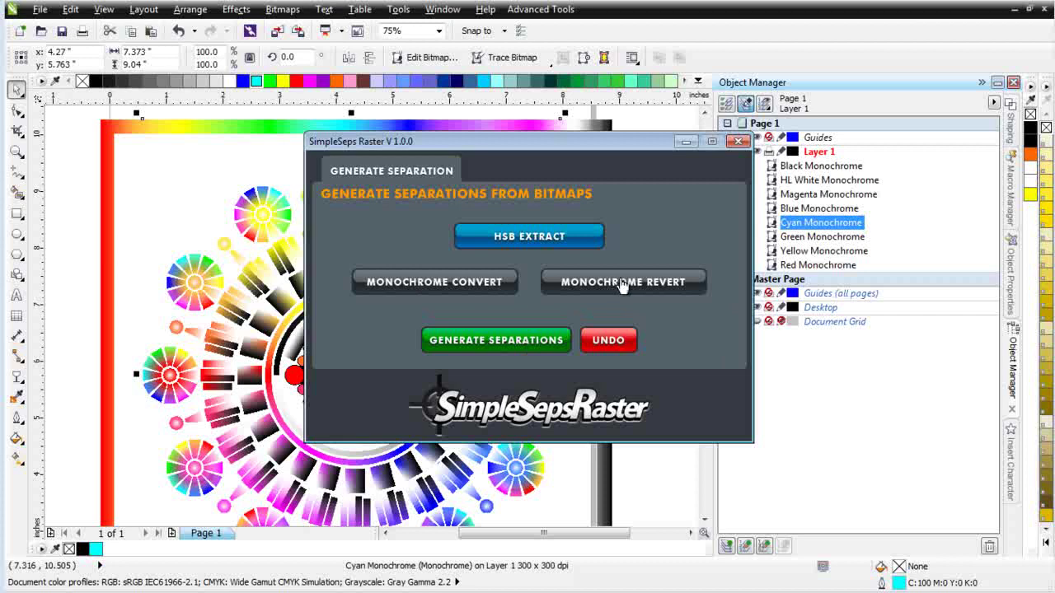
# - Close the SimpleSeps Raster window without running it and zoom out to the full page
pyautogui.click(737, 142)
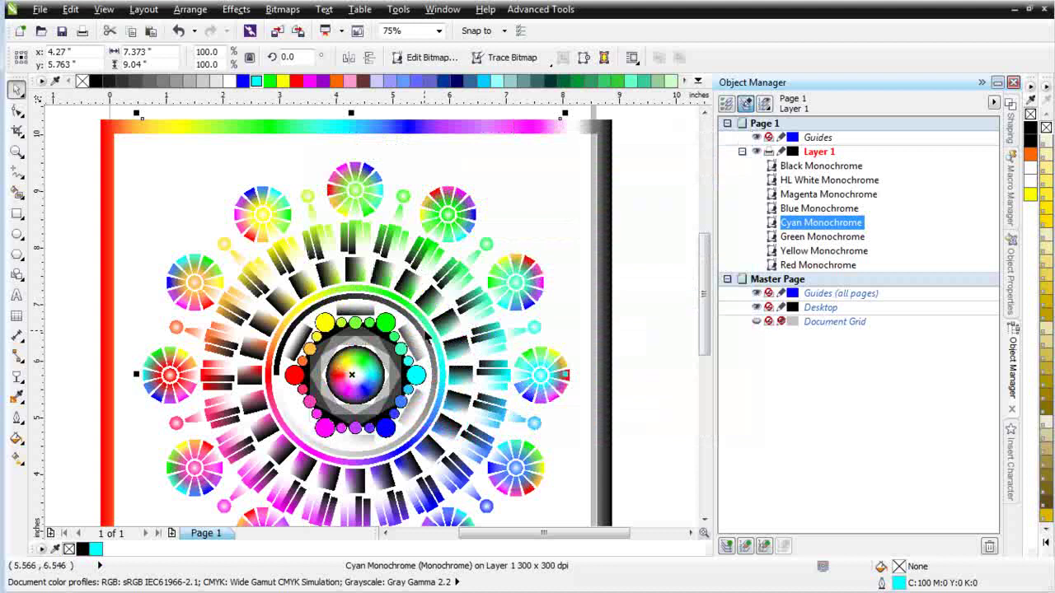
pyautogui.scroll(-2, 423, 335)
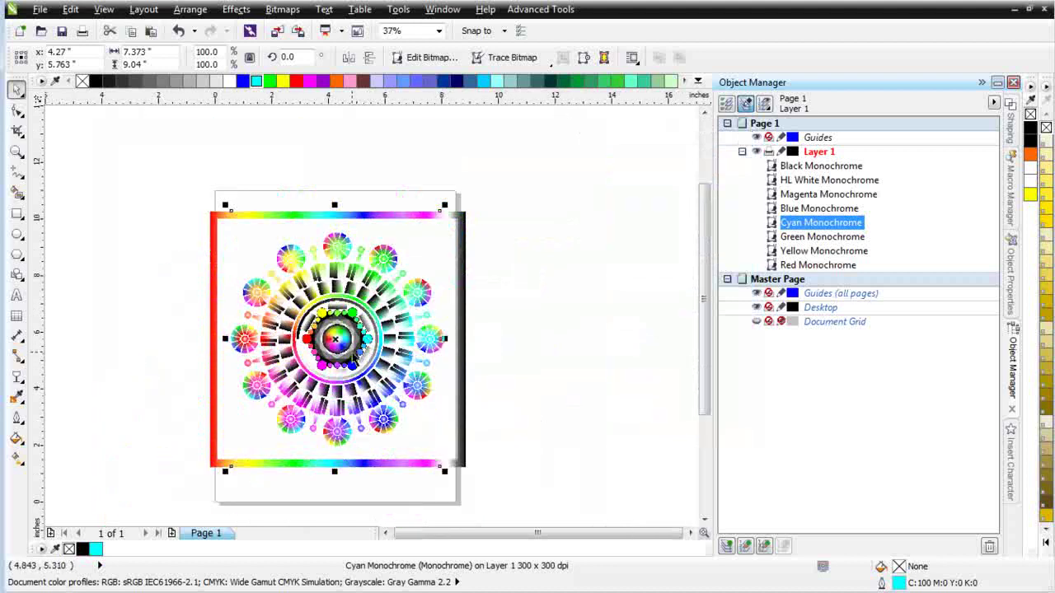